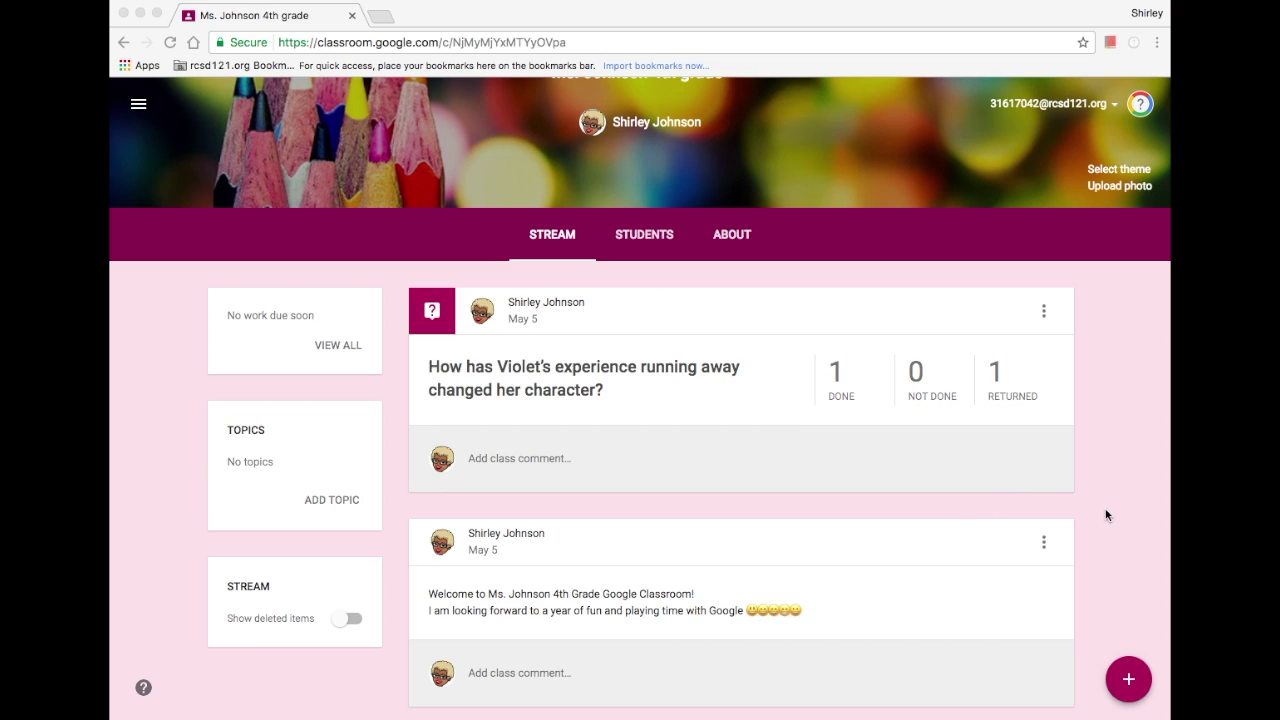
# Step: Create an assignment titled "Click on the attached form below and answer the questions. Click submit when done"
pyautogui.click(1131, 680)
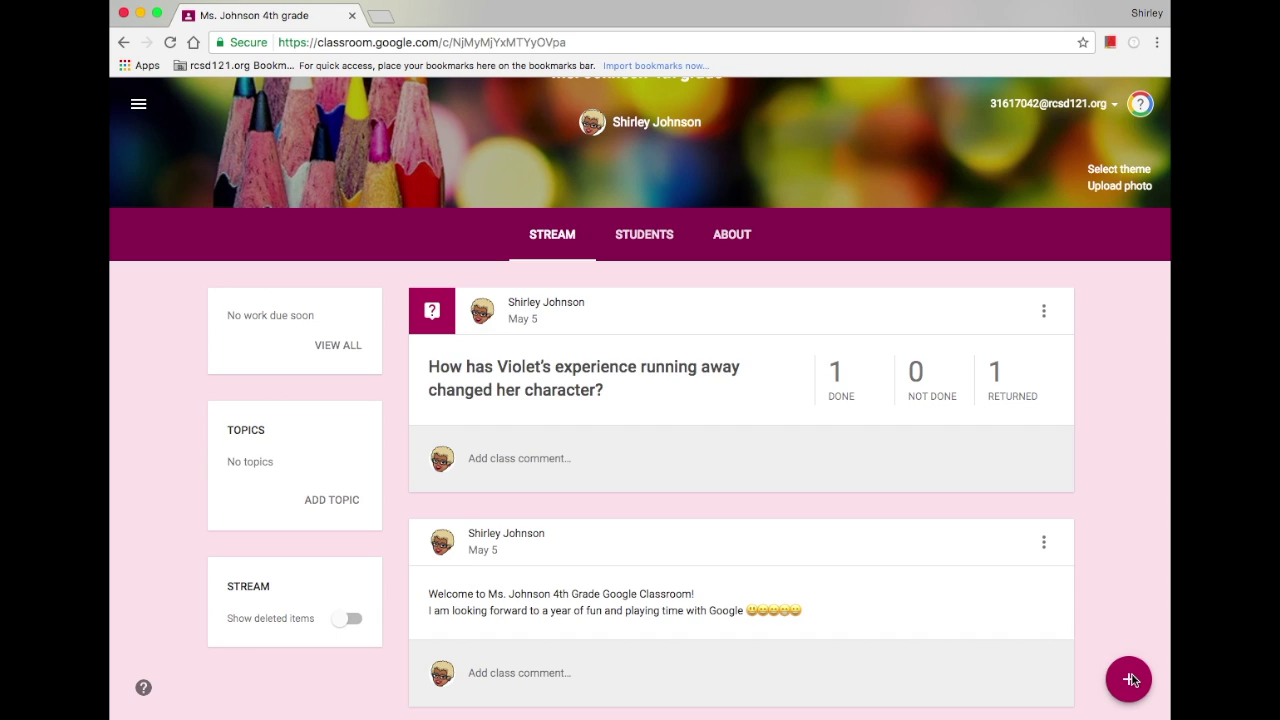
pyautogui.moveTo(1131, 680)
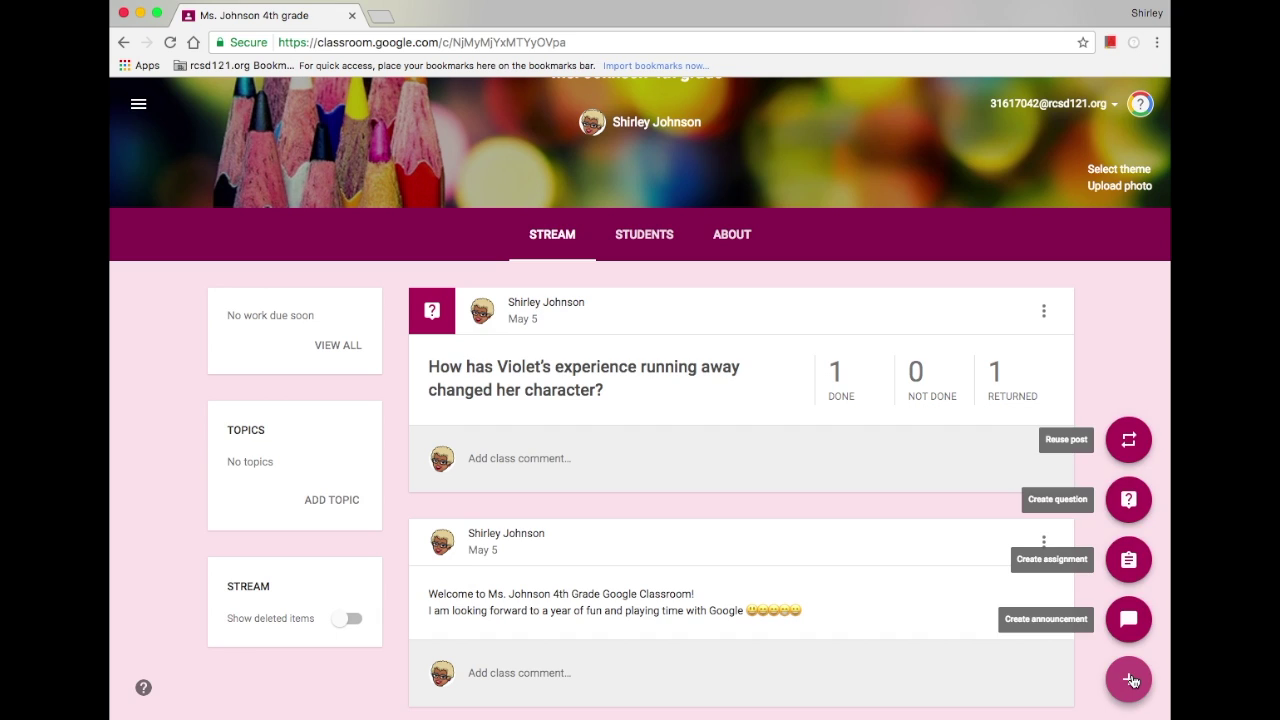
pyautogui.click(1124, 553)
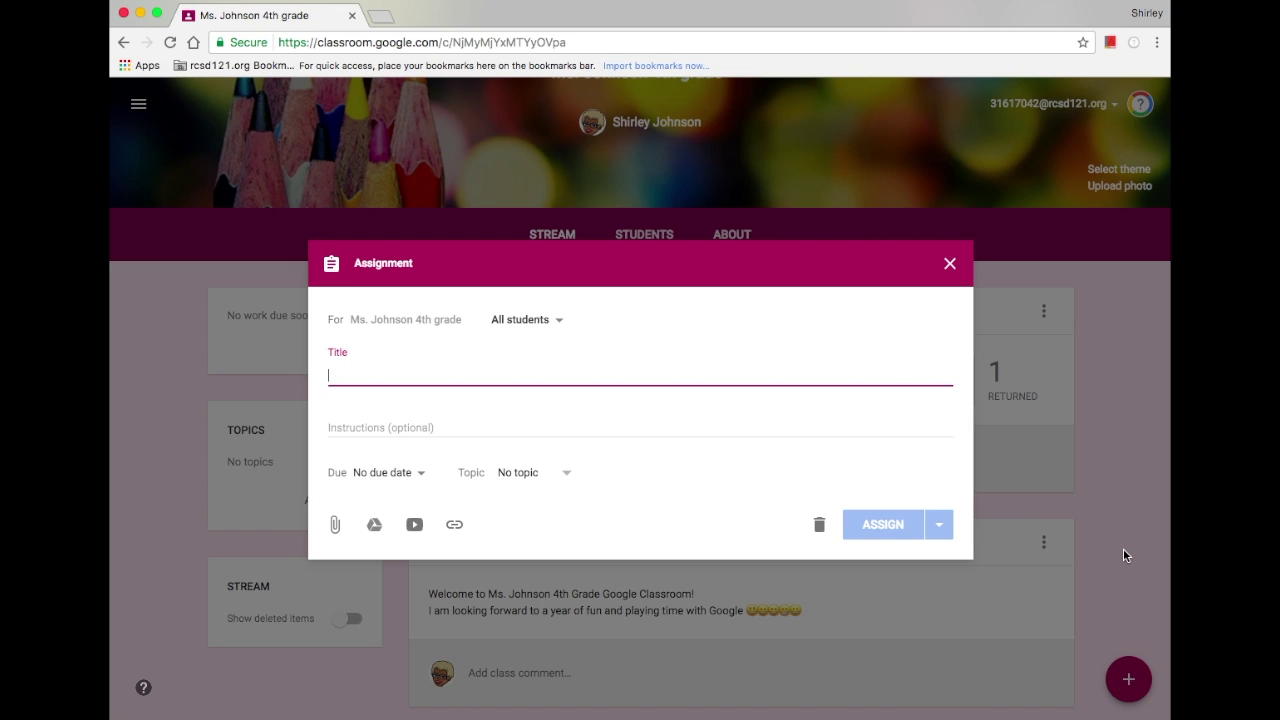
pyautogui.write('Click on the attached form below and answer the questions')
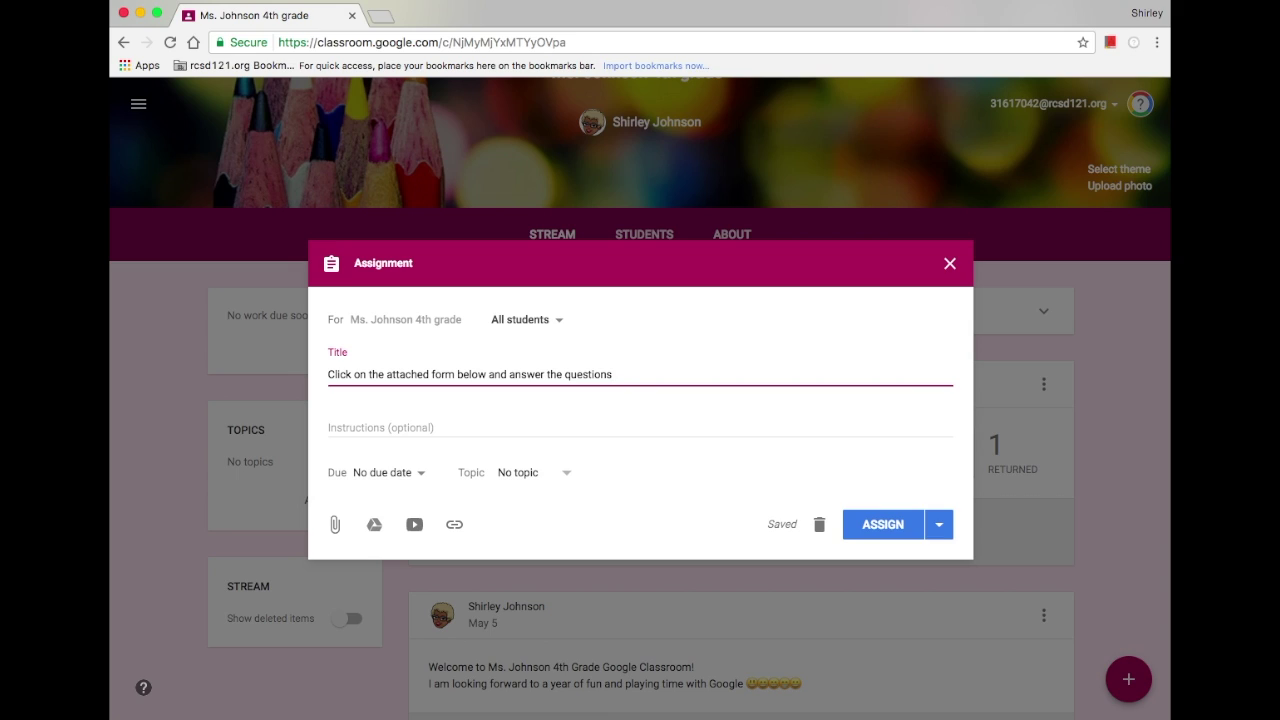
pyautogui.write('. click submit when done')
pyautogui.click(621, 374)
pyautogui.press('BackSpace')
pyautogui.write('C')
# Step: Attach the Google Form "The Hope Chest" from Google Drive and assign the work to all students
pyautogui.click(374, 526)
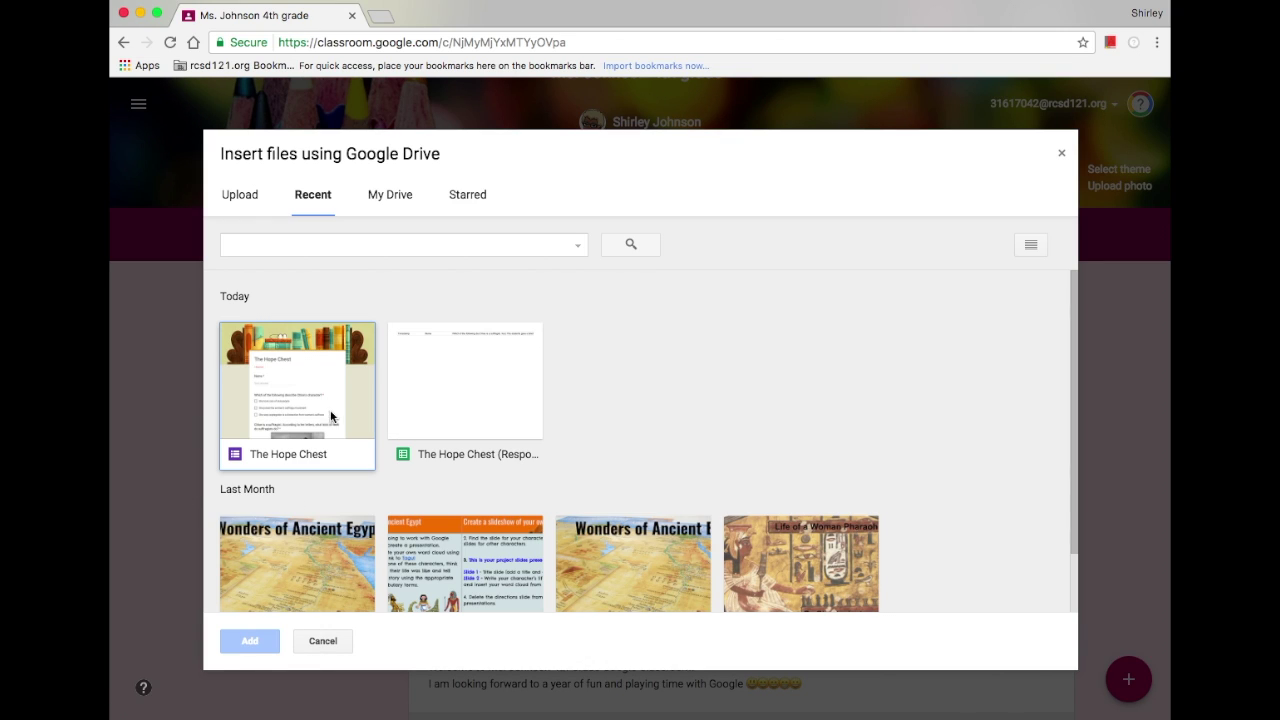
pyautogui.click(300, 404)
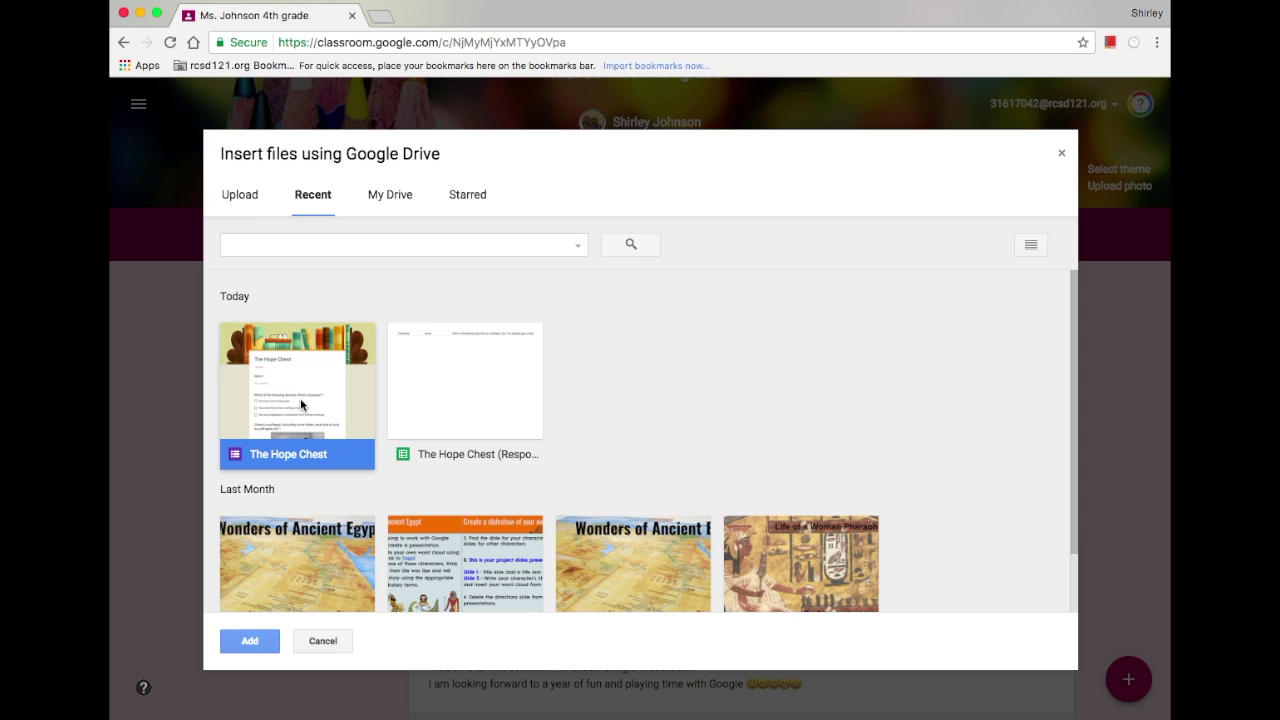
pyautogui.click(249, 641)
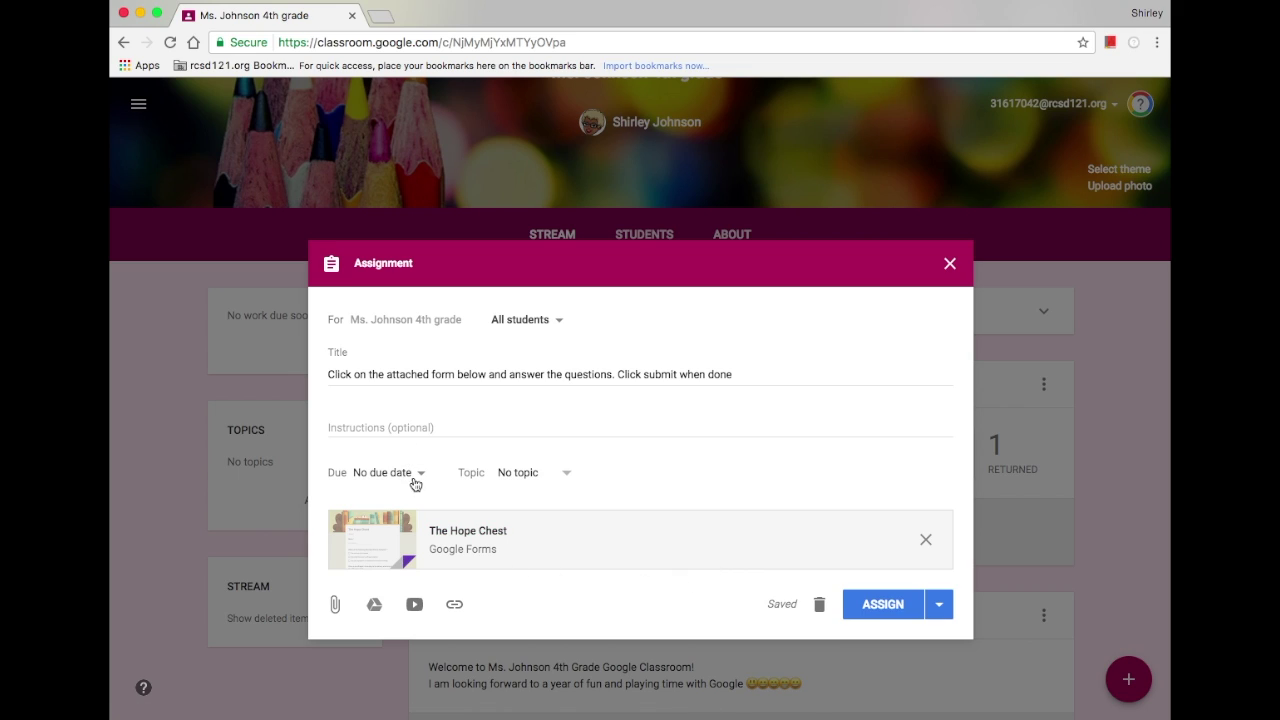
pyautogui.click(883, 604)
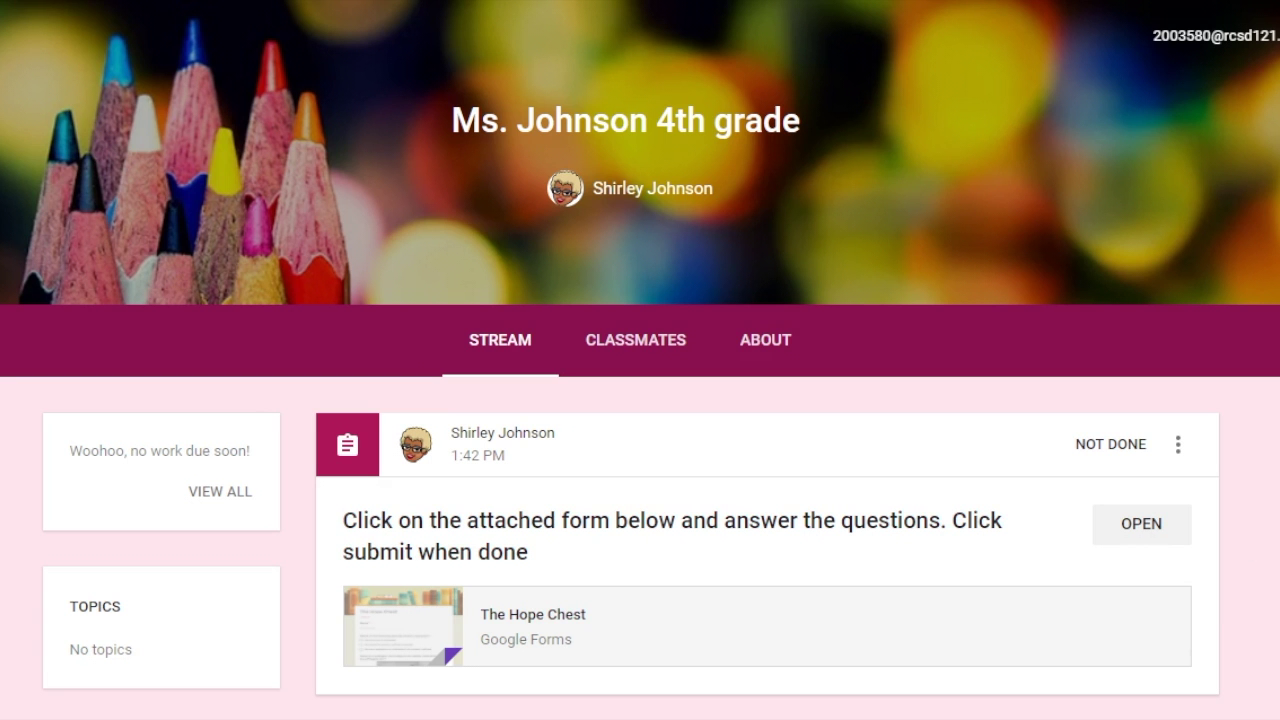
# Step: In the student's class stream, open the attached form "The Hope Chest", submit the completed answers and go back to the assignment
pyautogui.scroll(-3, 640, 360)
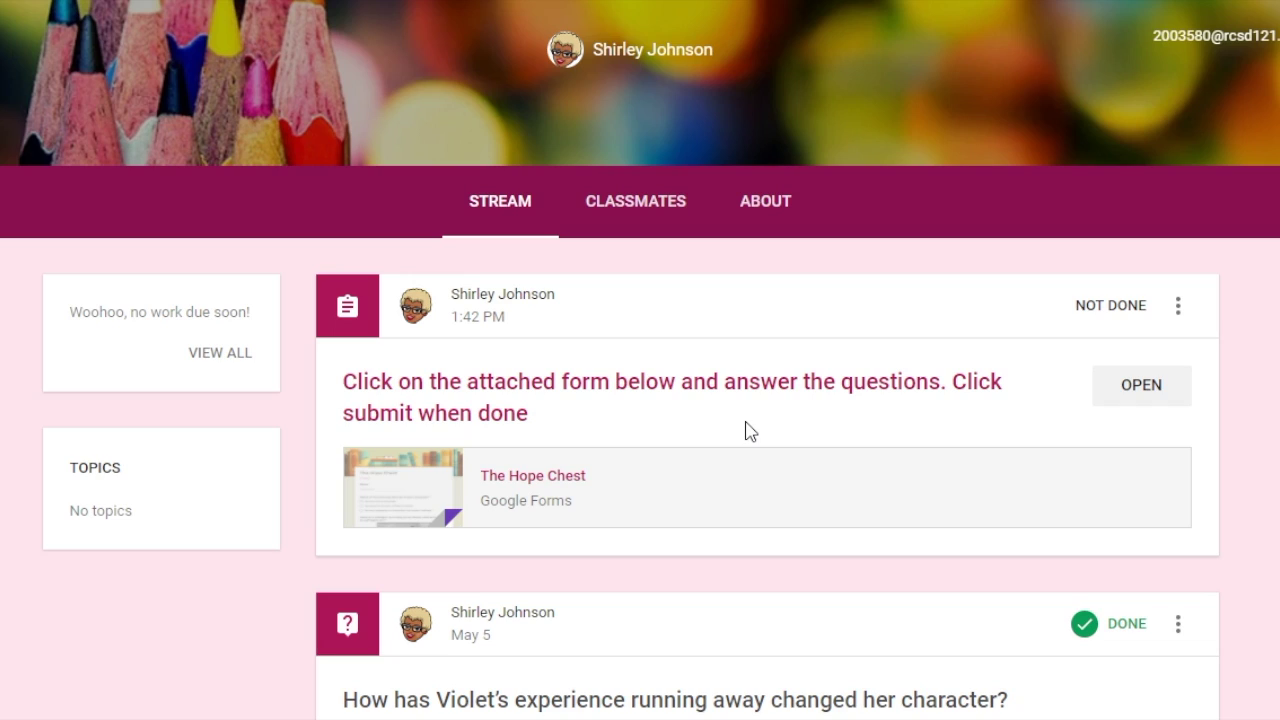
pyautogui.click(531, 478)
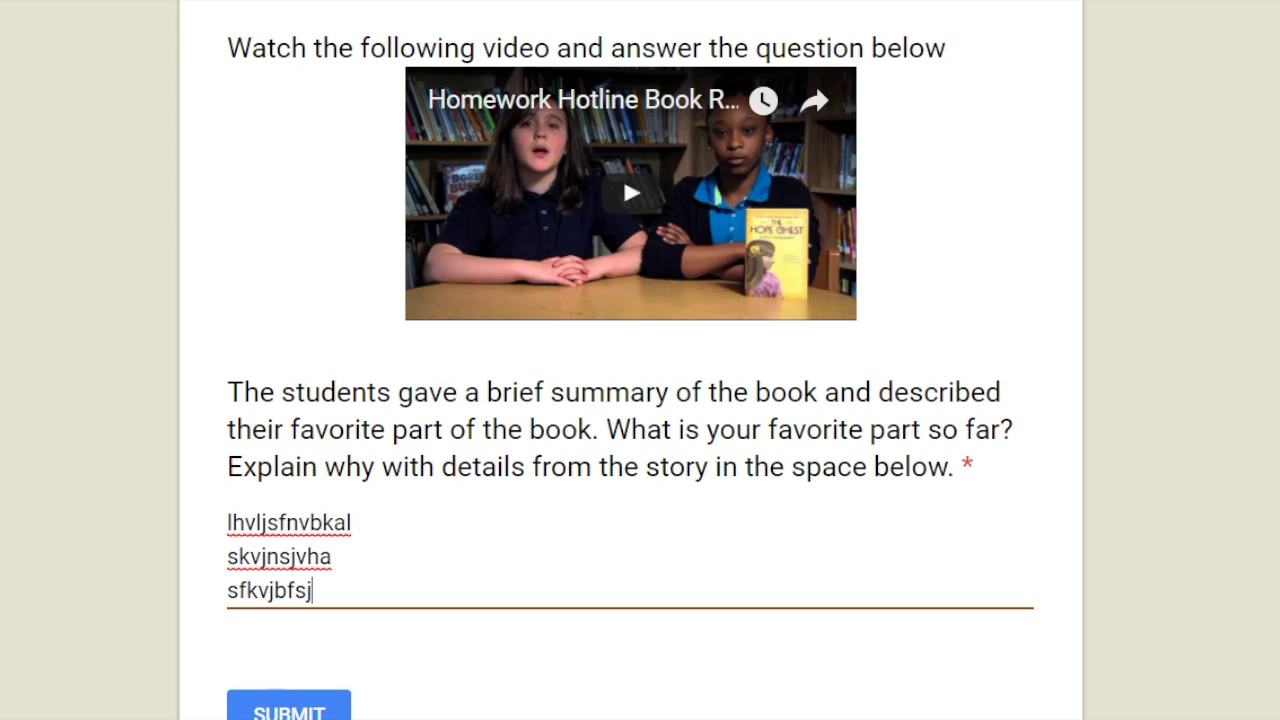
pyautogui.scroll(-2, 622, 174)
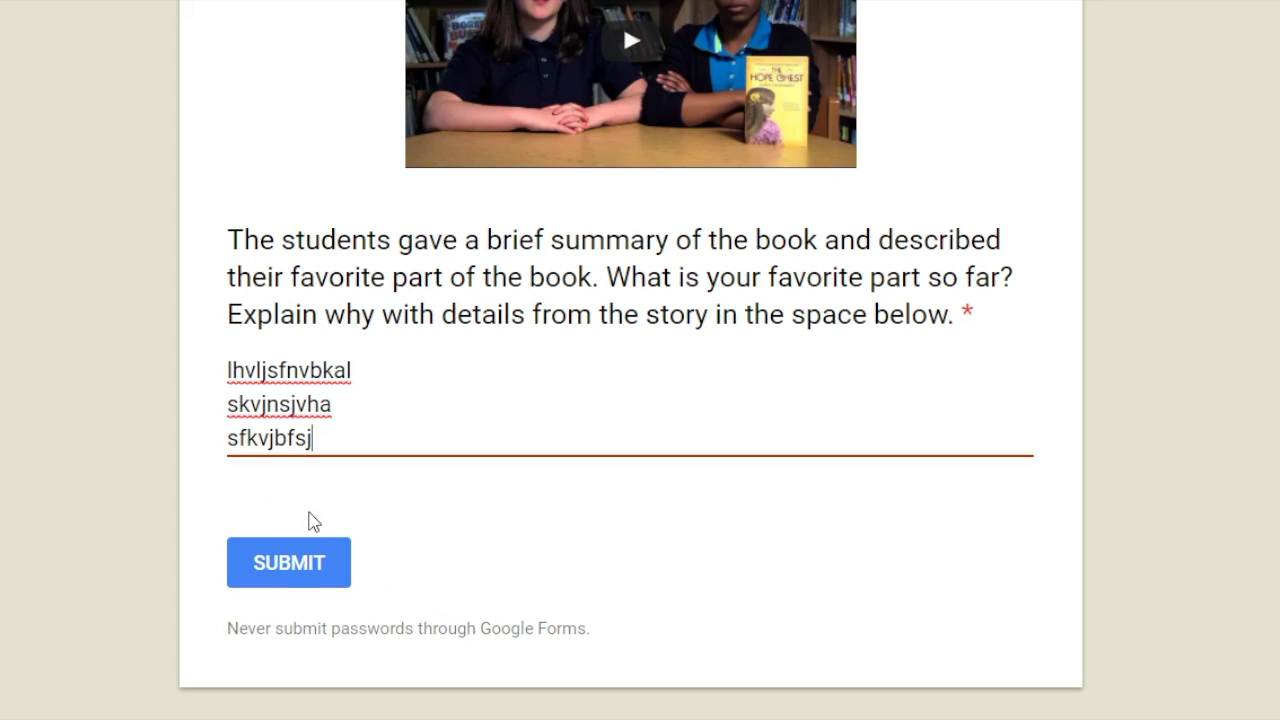
pyautogui.click(293, 565)
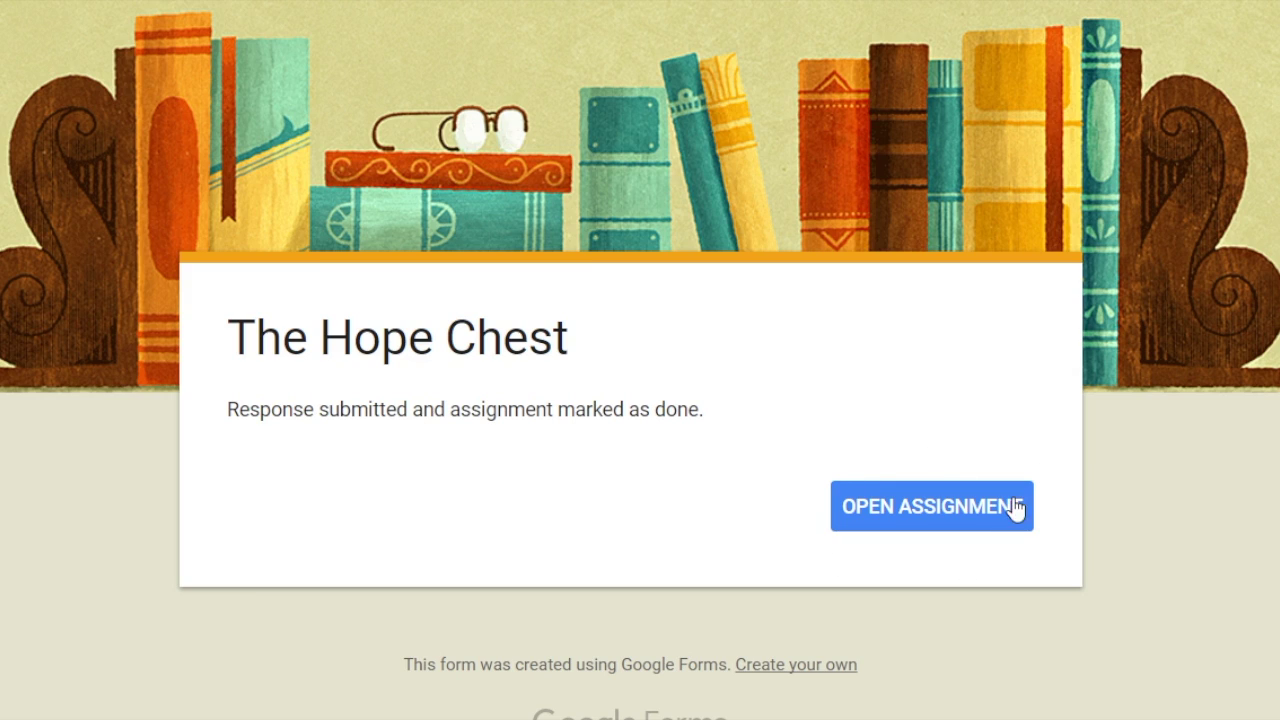
pyautogui.click(914, 523)
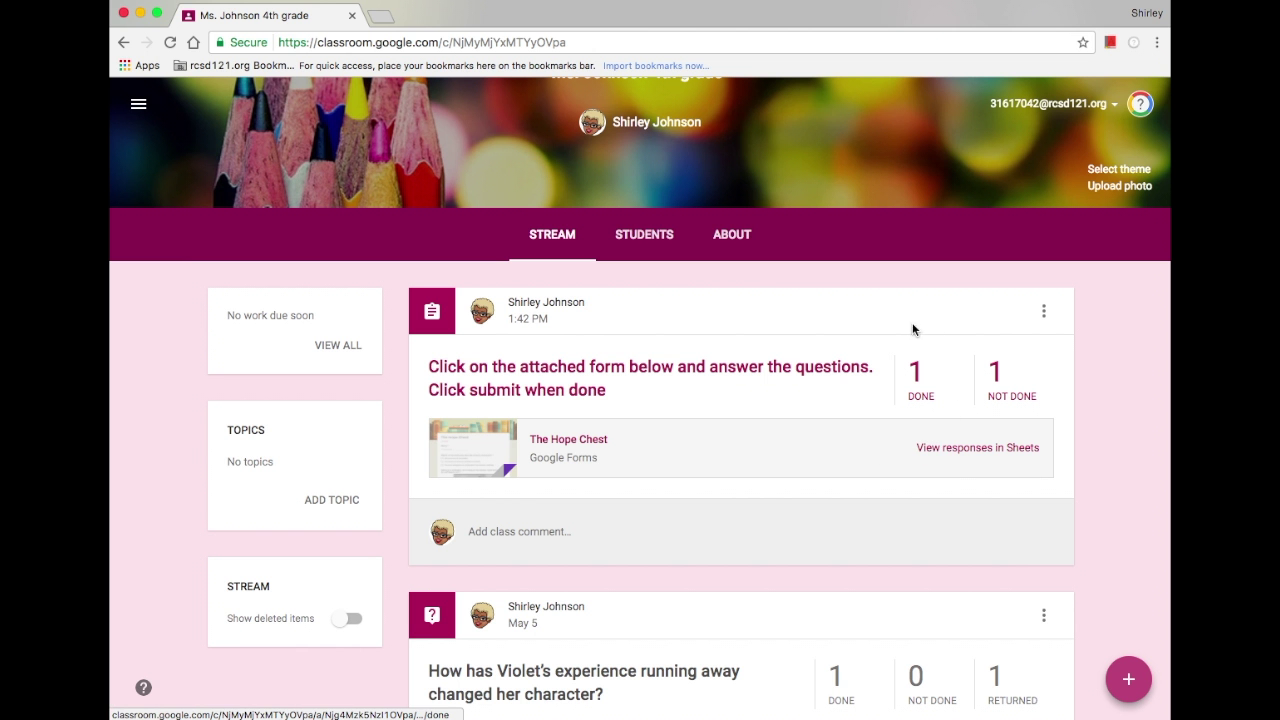
# Step: Open the assignment's form responses in Google Sheets and wrap the text in all cells
pyautogui.click(920, 393)
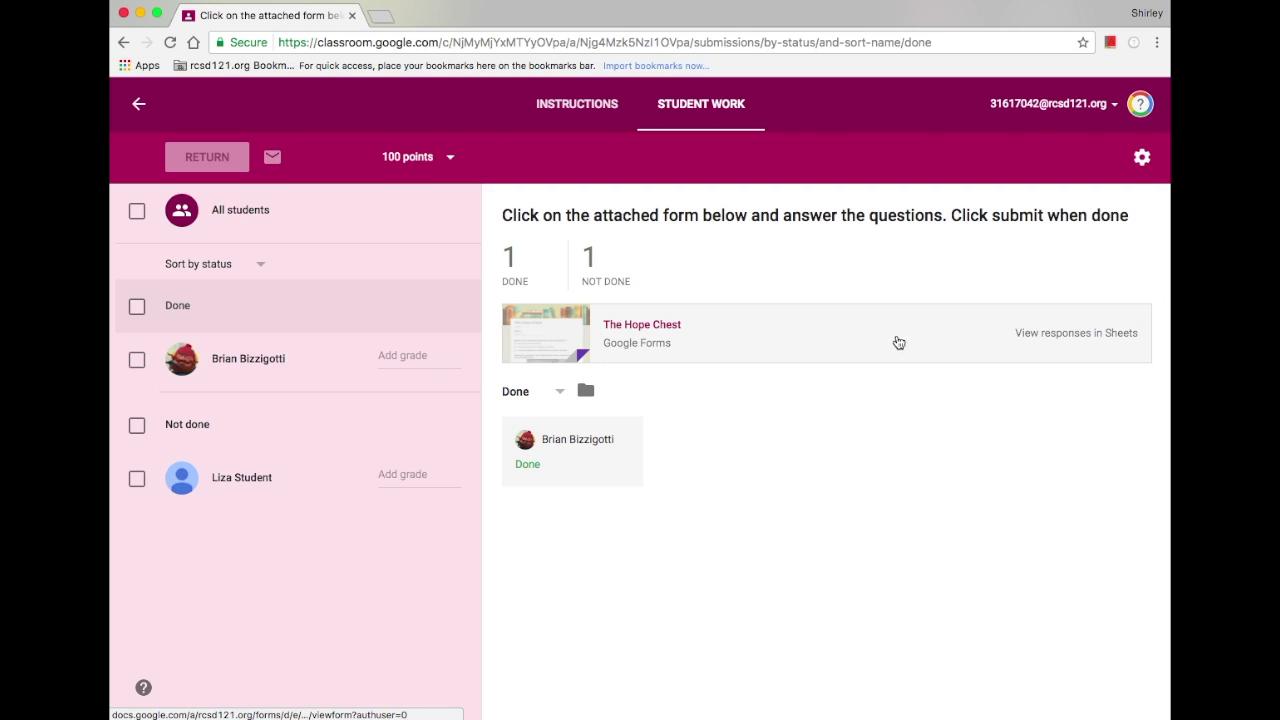
pyautogui.click(1074, 334)
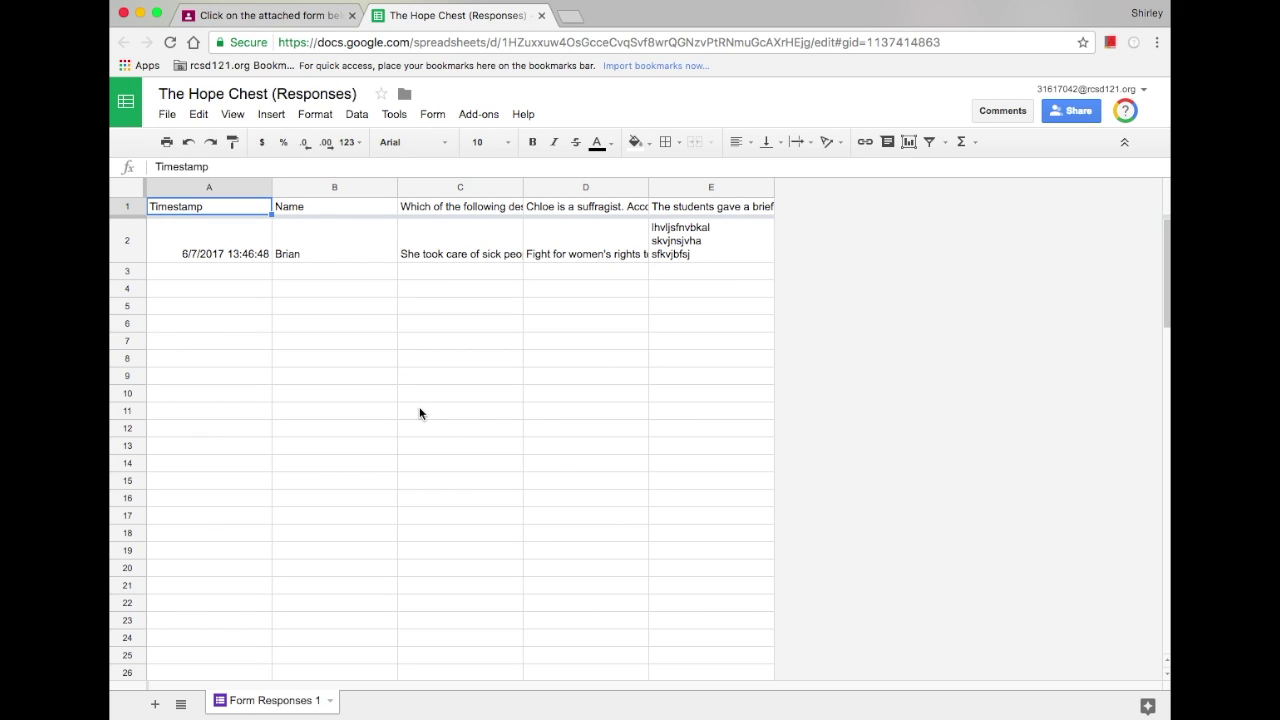
pyautogui.click(129, 196)
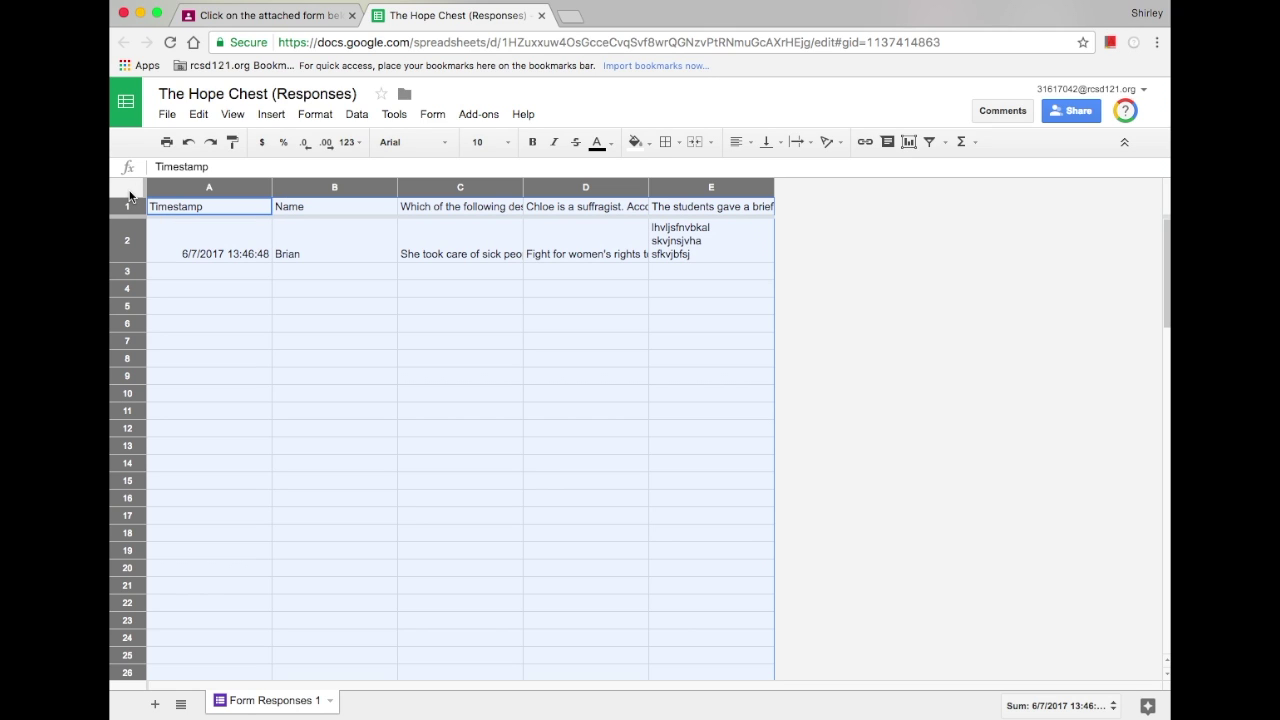
pyautogui.click(312, 116)
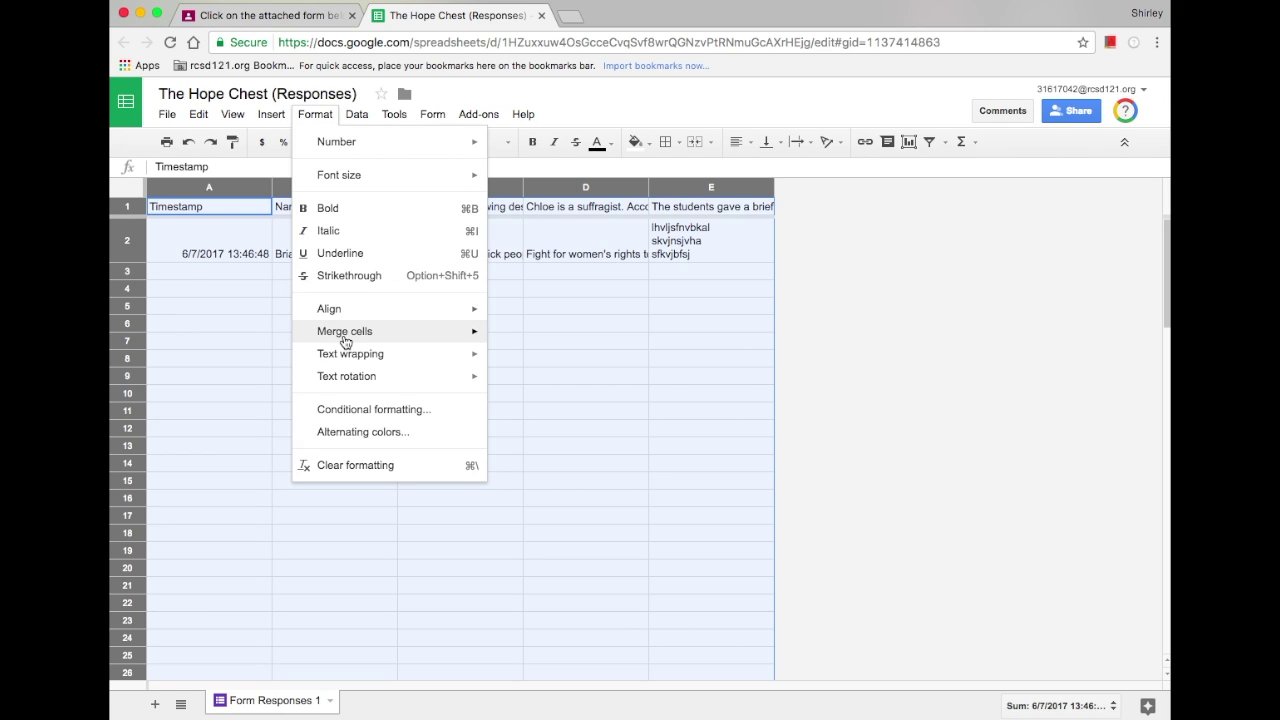
pyautogui.moveTo(346, 360)
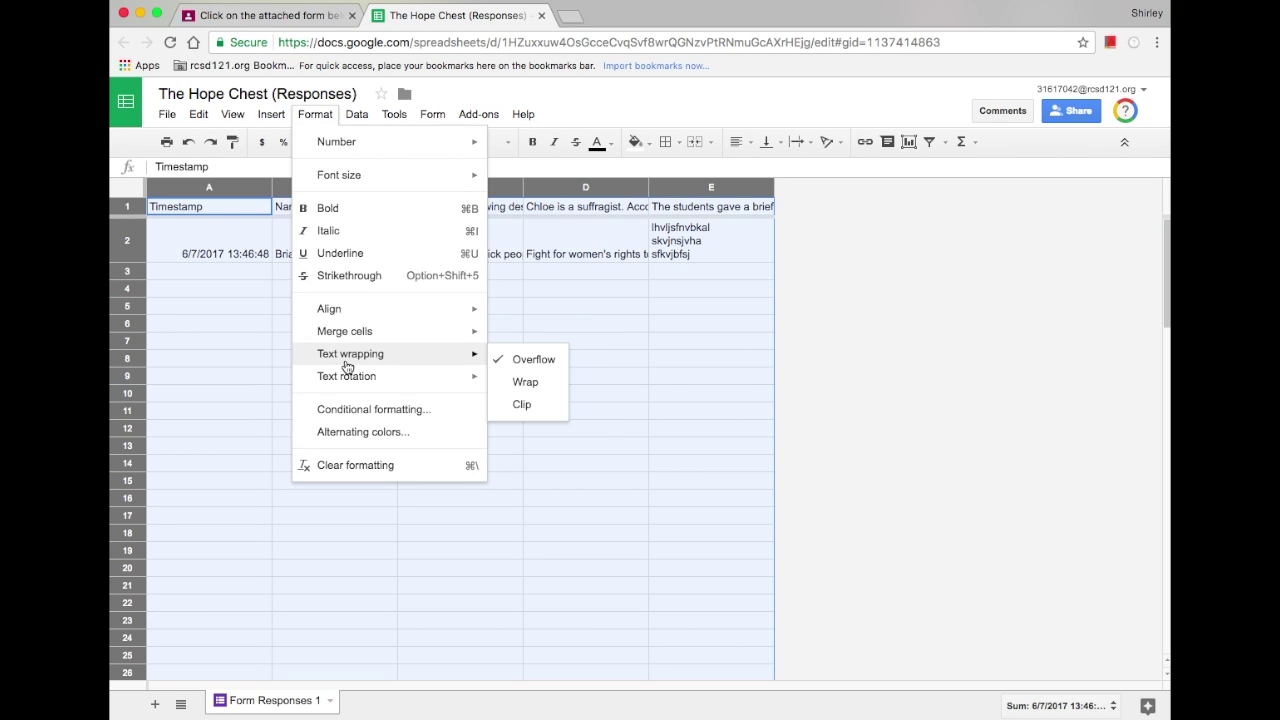
pyautogui.click(513, 386)
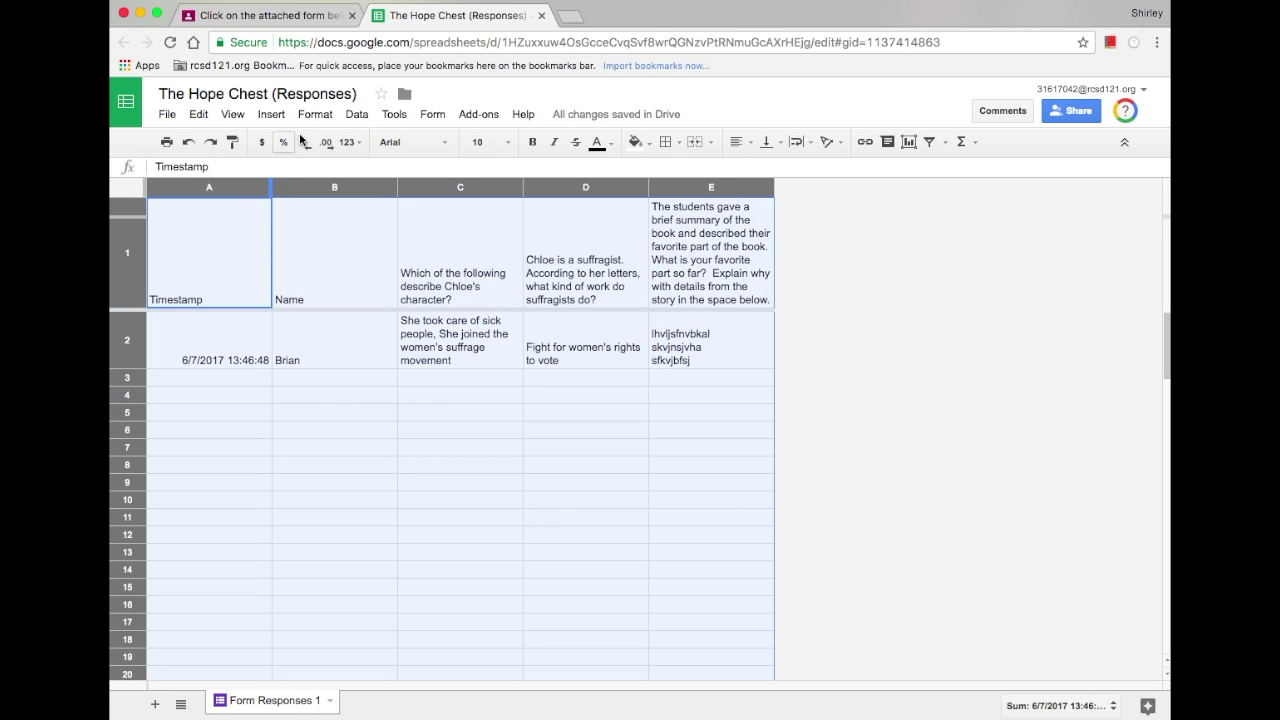
# Step: Back in Google Classroom, give the student whose work is done a grade of 100 out of 100
pyautogui.click(288, 15)
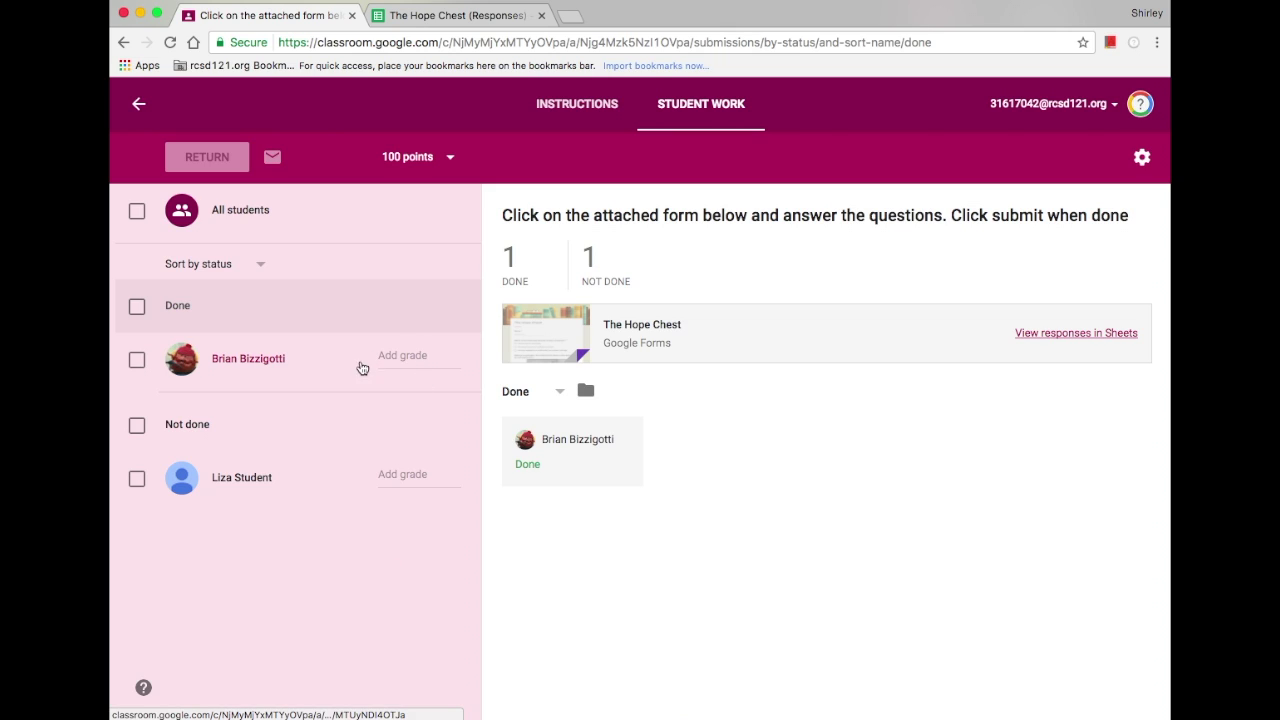
pyautogui.click(411, 359)
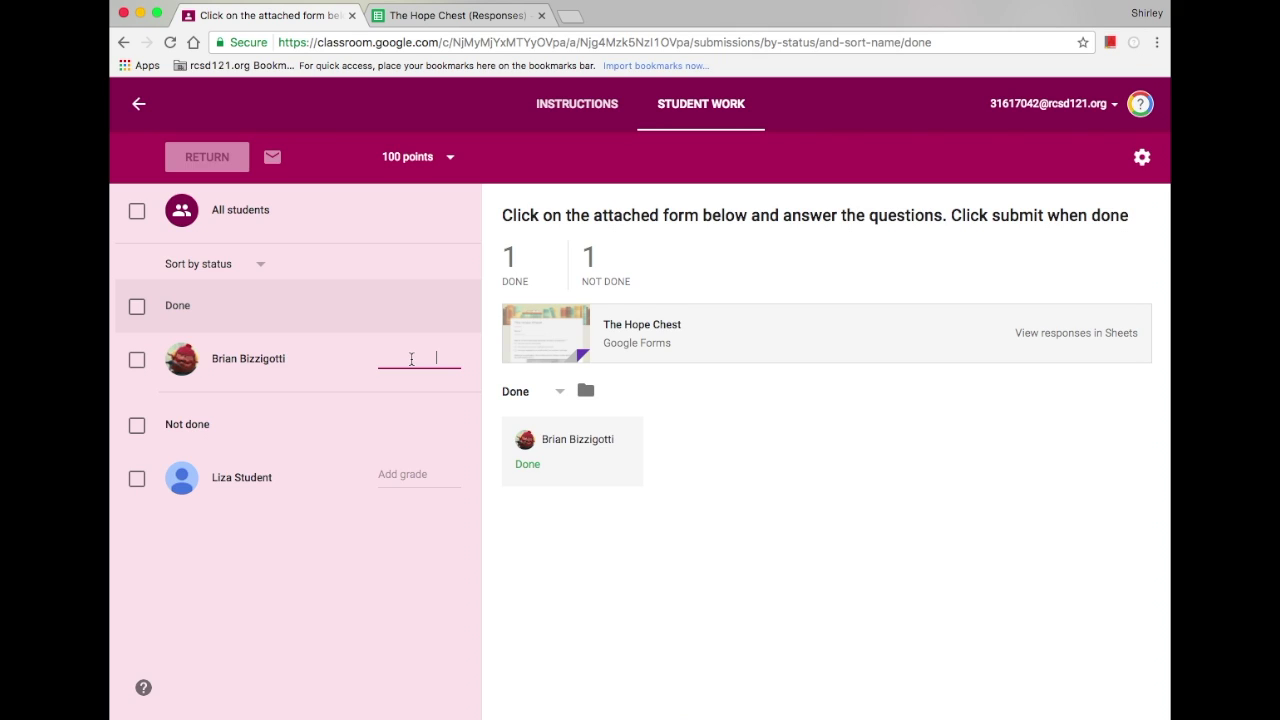
pyautogui.write('100/100')
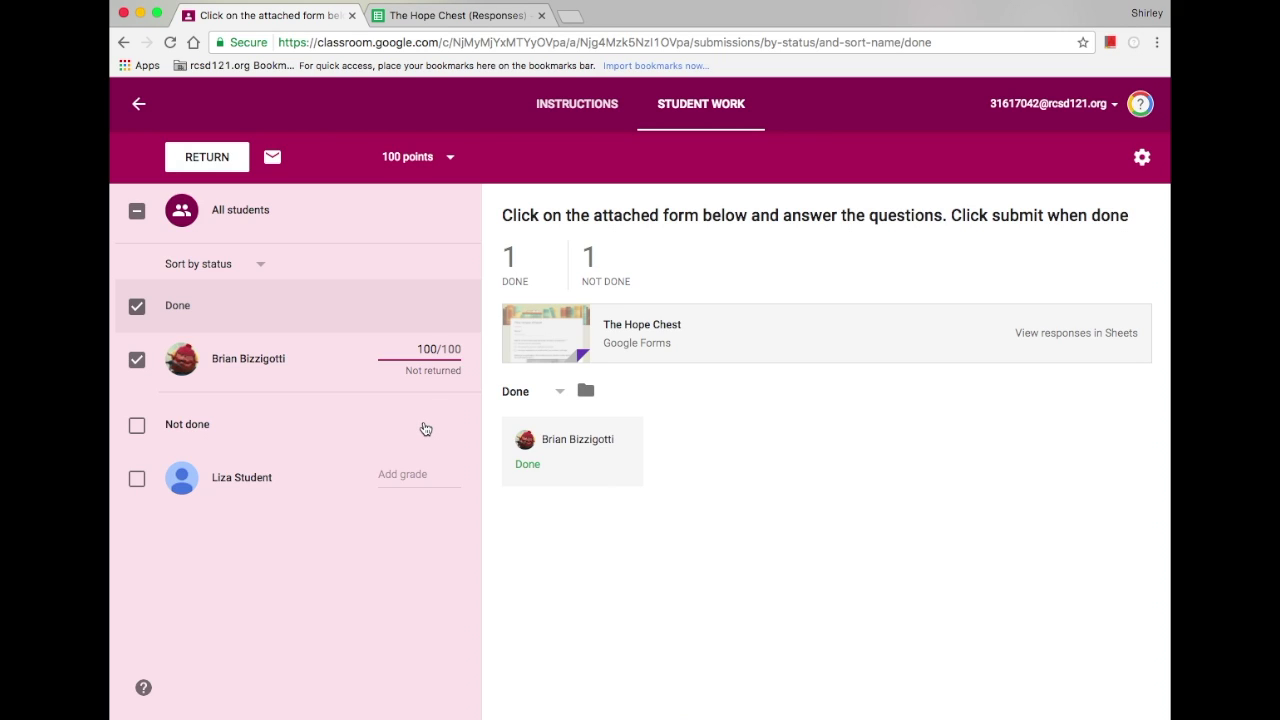
# Step: Return to the responses spreadsheet in Google Sheets and show the form's summary of responses
pyautogui.click(480, 22)
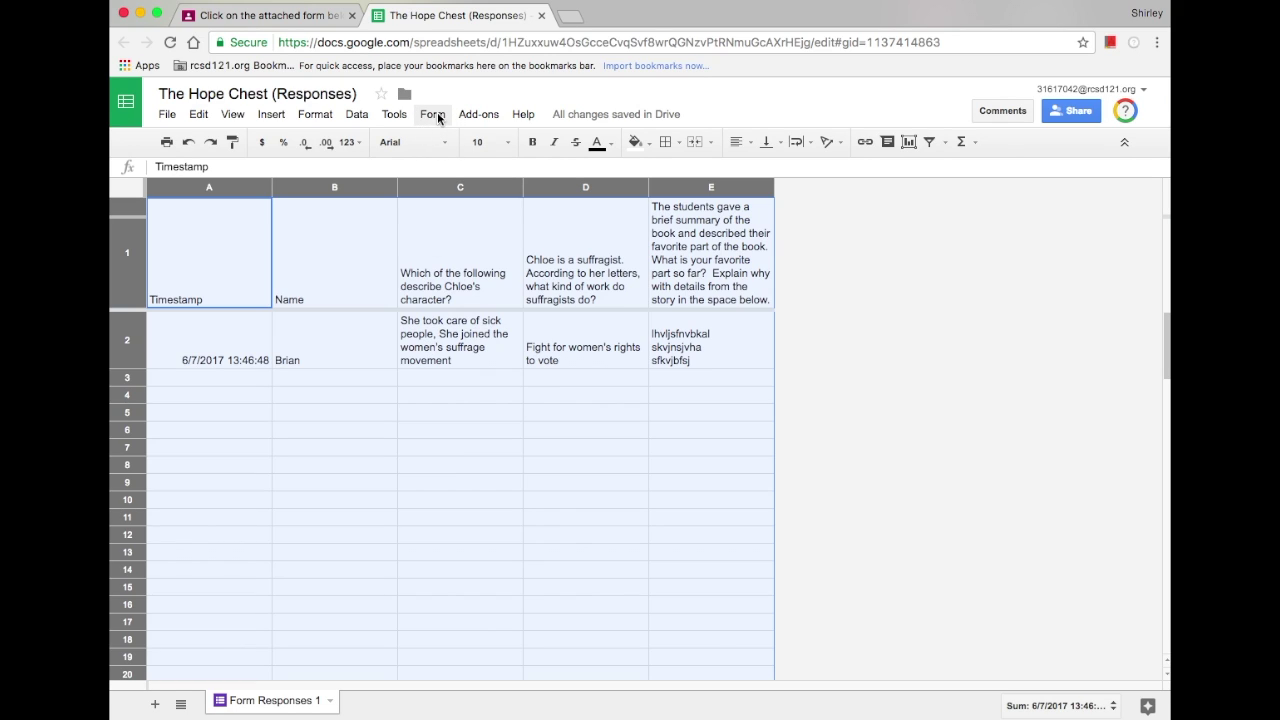
pyautogui.click(432, 114)
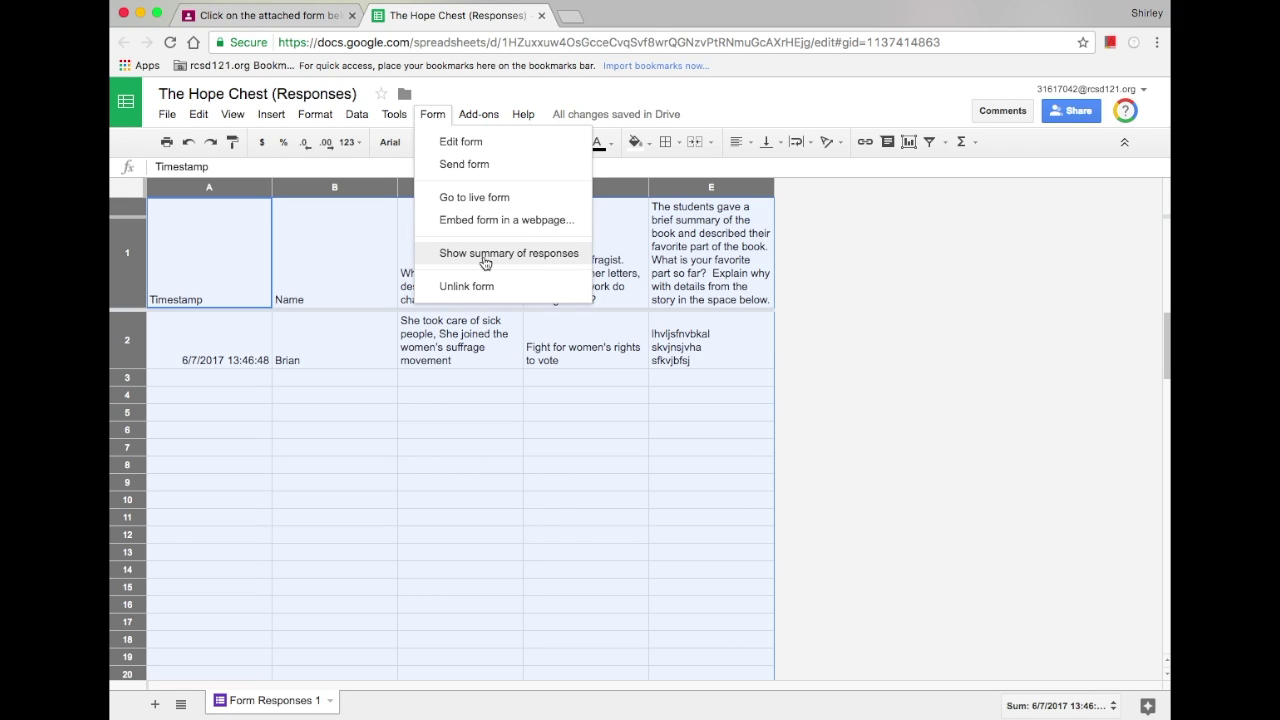
pyautogui.click(525, 262)
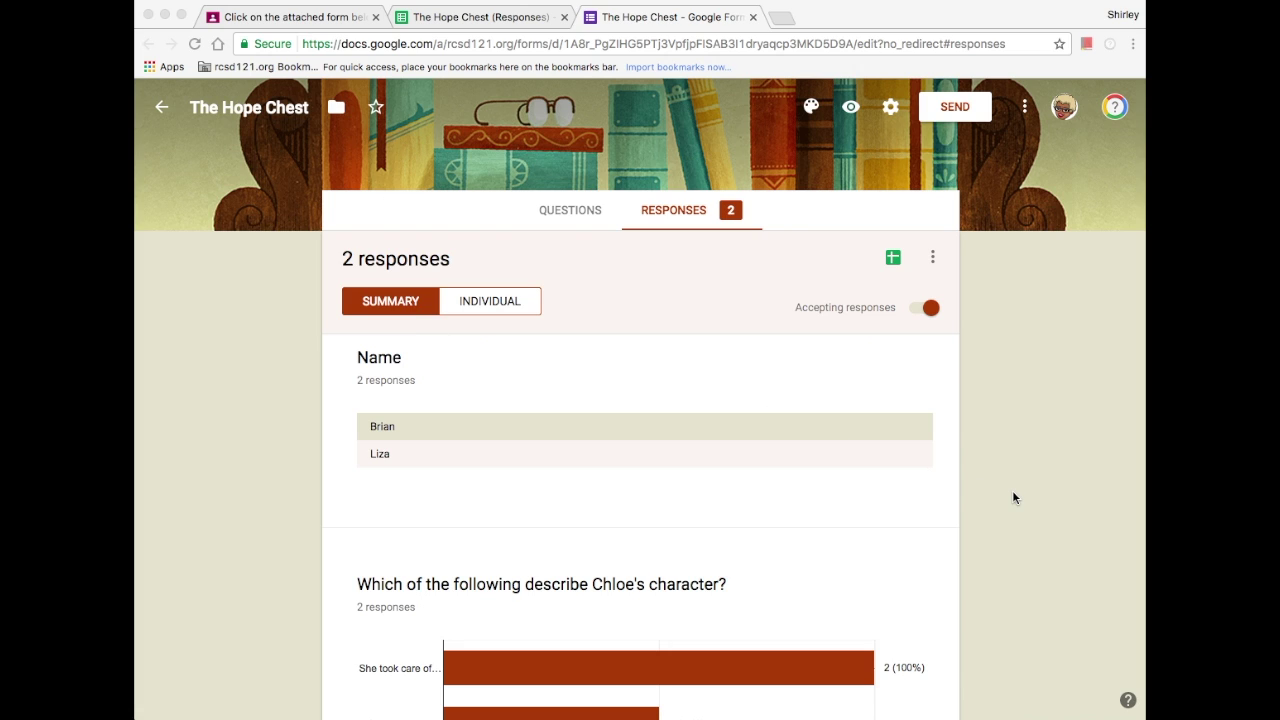
# Step: Examine the response summary charts for the questions about Chloe's character and the suffragists' work
pyautogui.scroll(-5, 1013, 497)
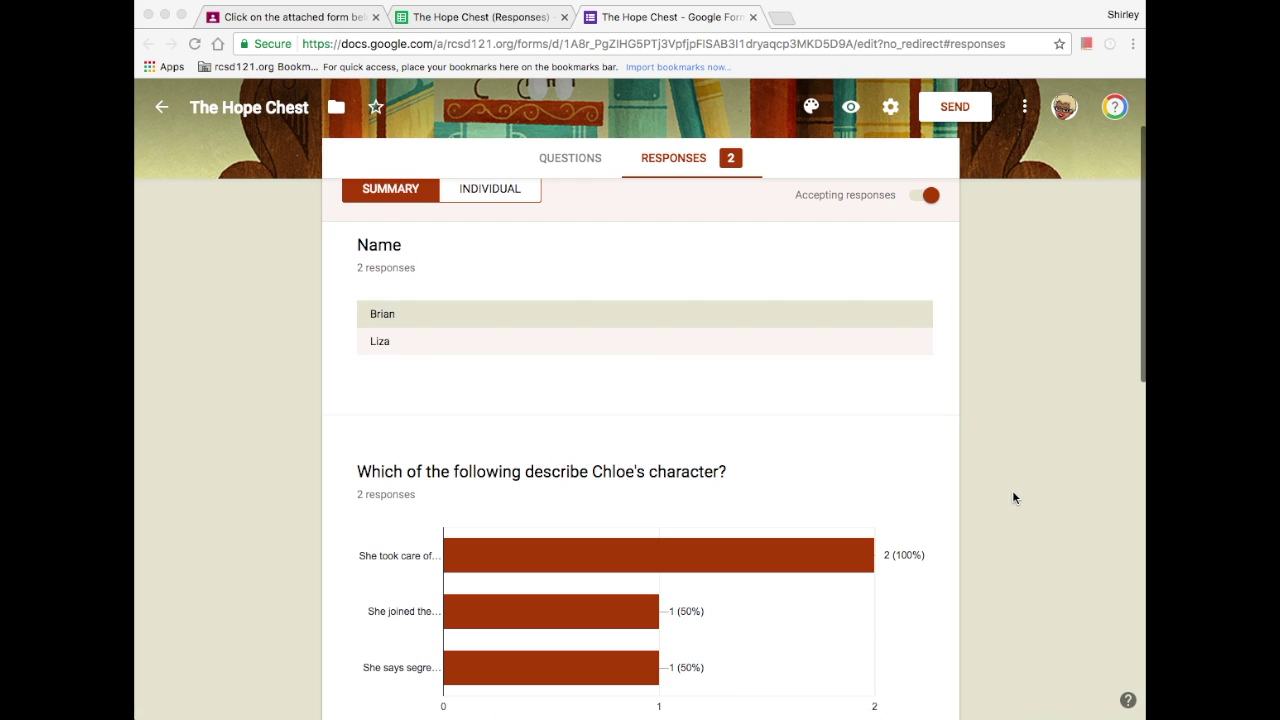
pyautogui.scroll(1, 1013, 497)
pyautogui.scroll(-2, 1013, 497)
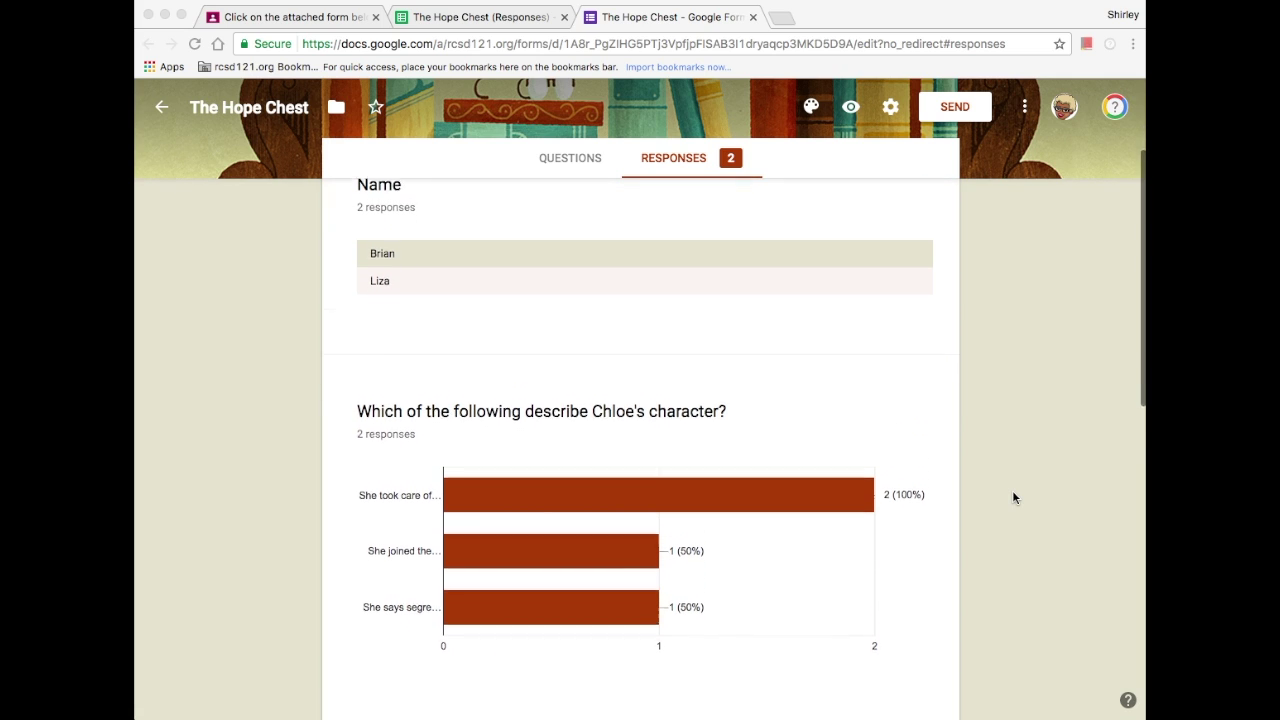
pyautogui.scroll(-1, 1013, 497)
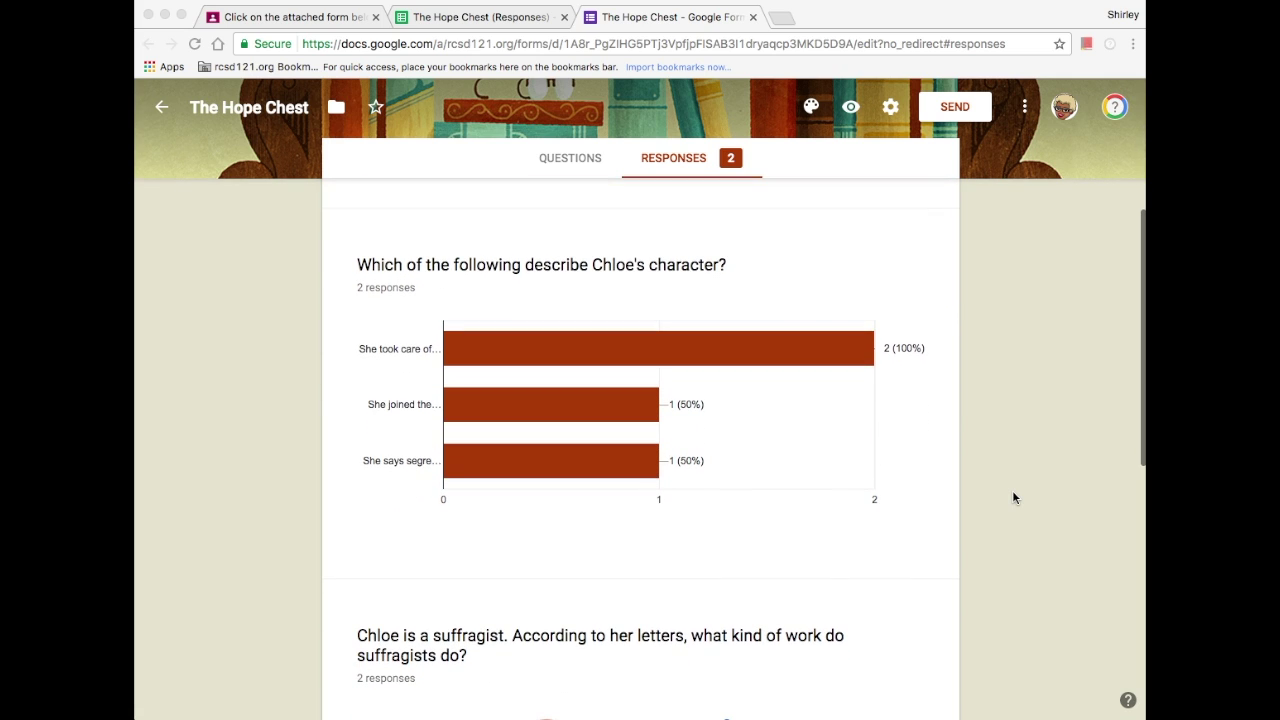
pyautogui.scroll(-1, 1013, 498)
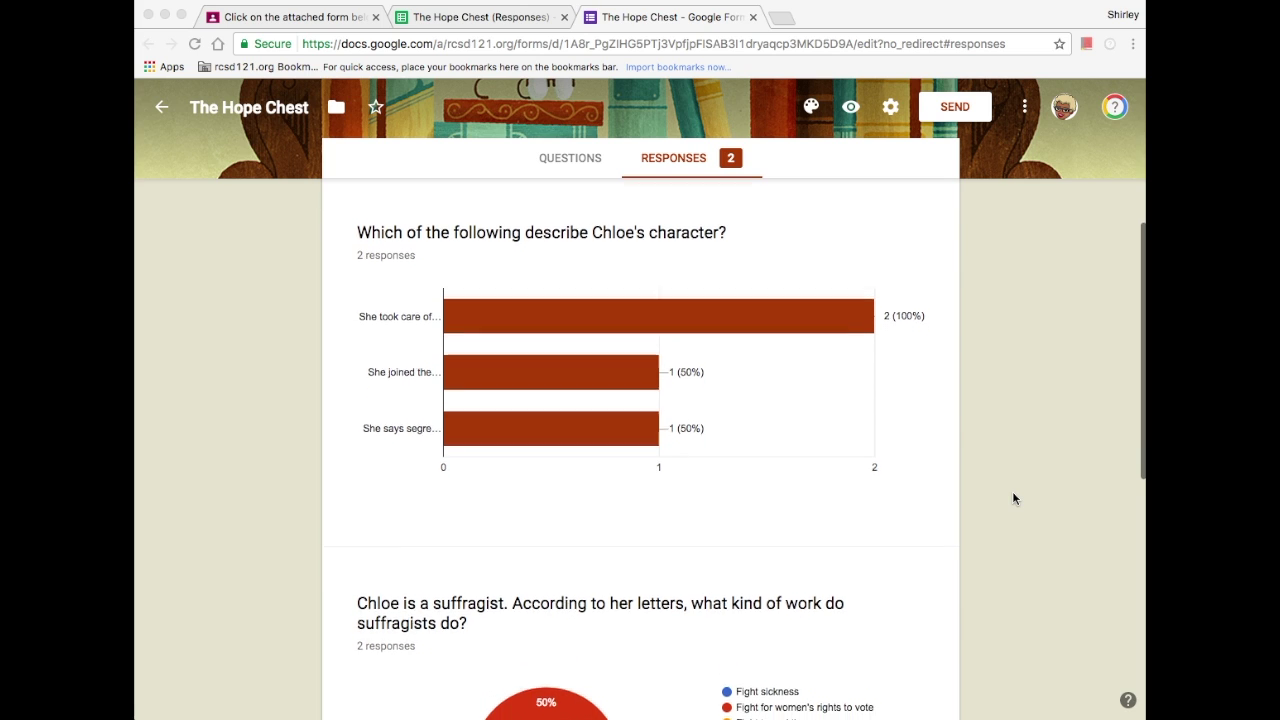
pyautogui.scroll(-1, 1013, 498)
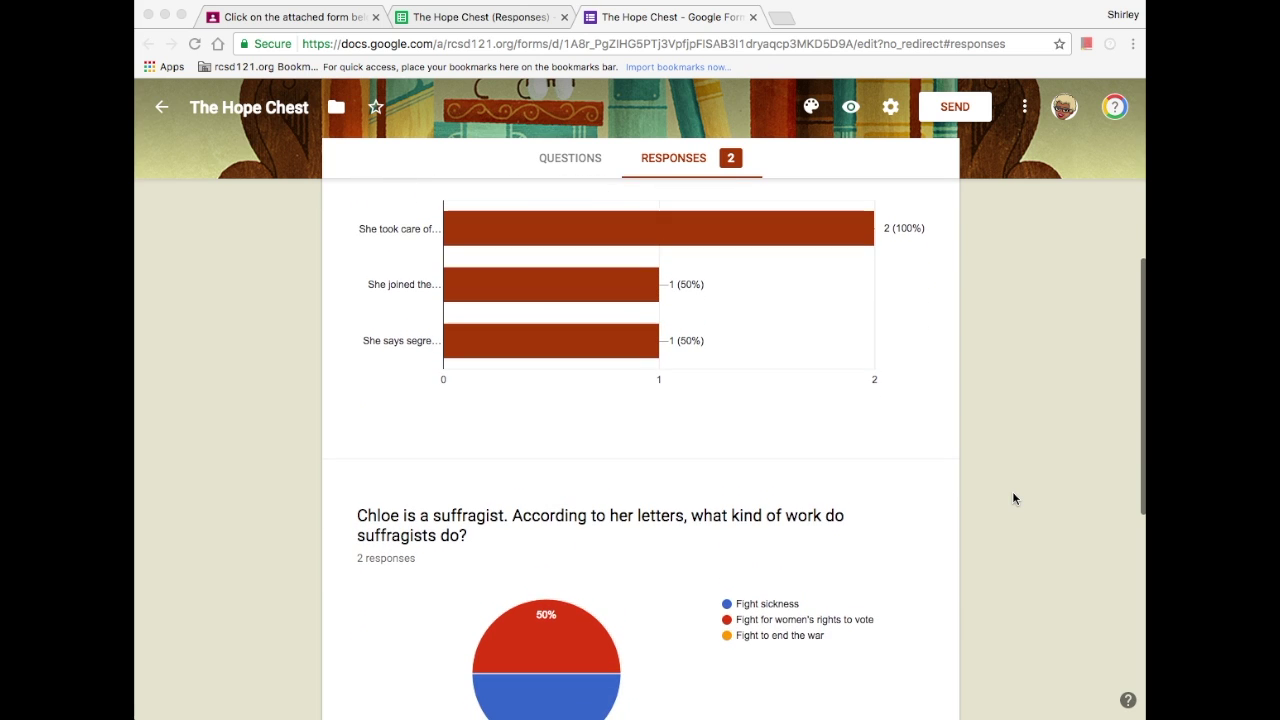
pyautogui.scroll(-3, 1013, 498)
pyautogui.scroll(-4, 1013, 498)
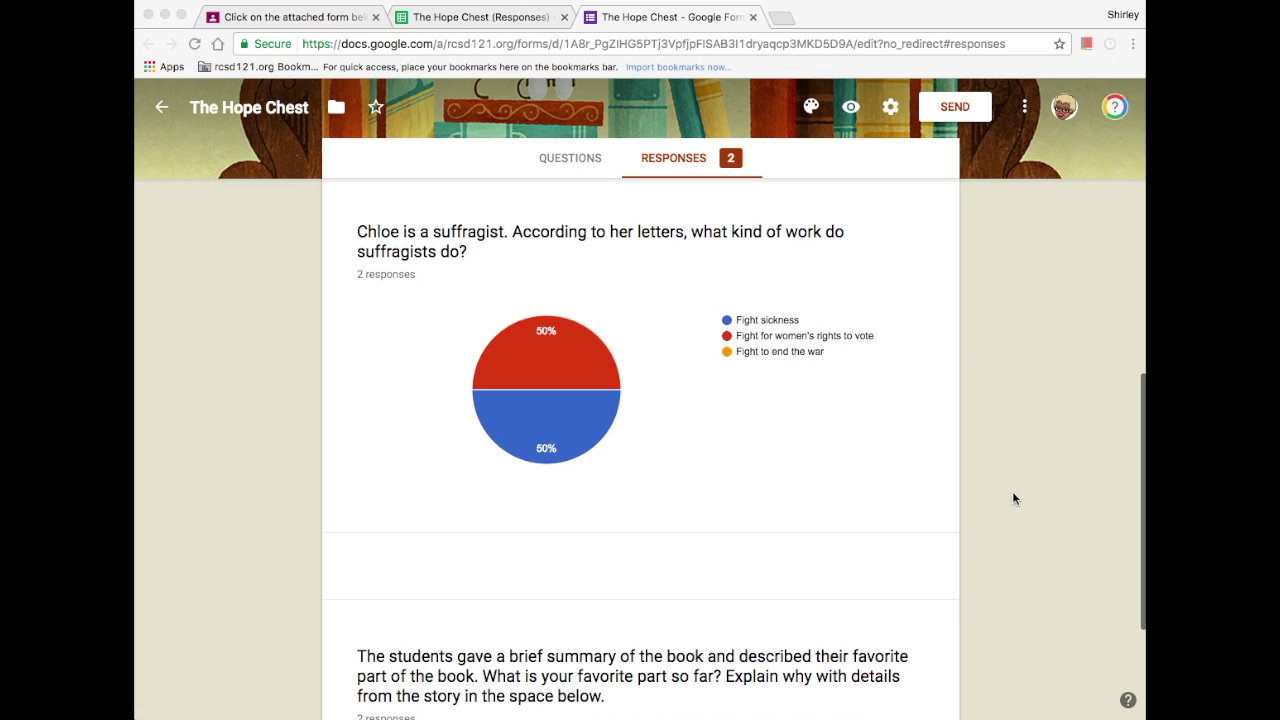
pyautogui.scroll(12, 1012, 498)
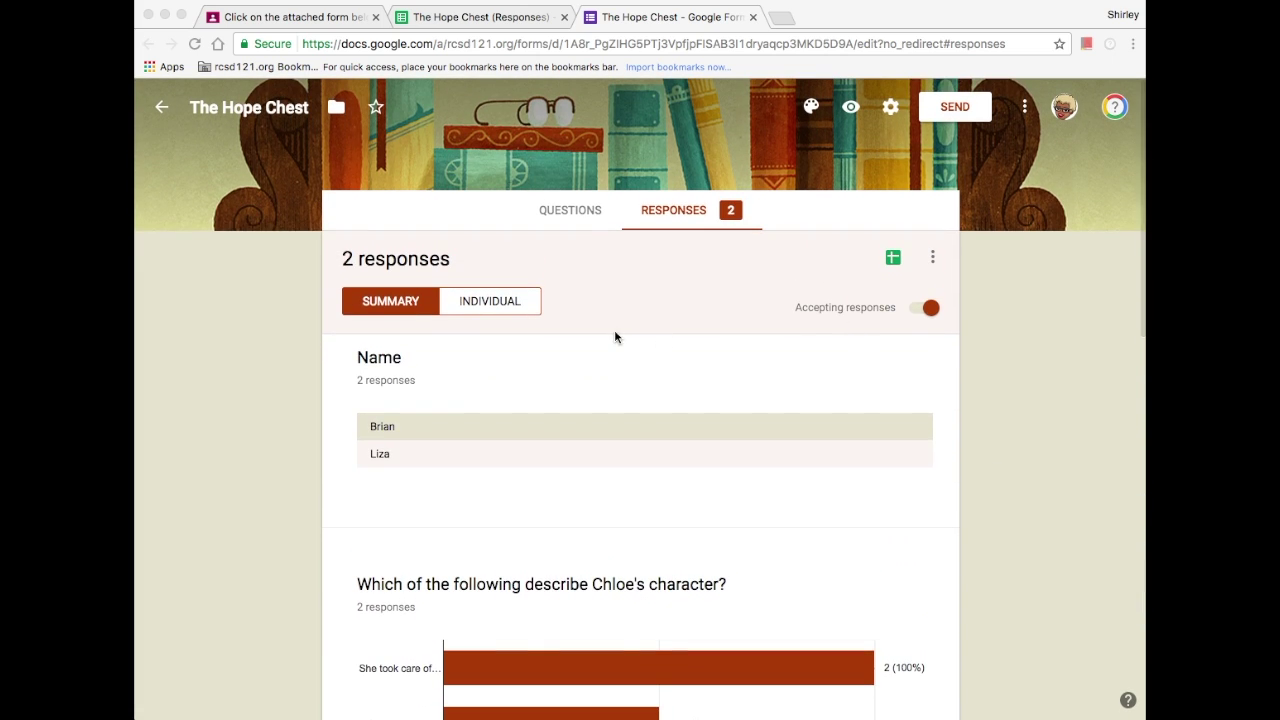
# Step: Show the form's individual responses and examine the first student's answers from the name through the favorite-part question
pyautogui.click(492, 305)
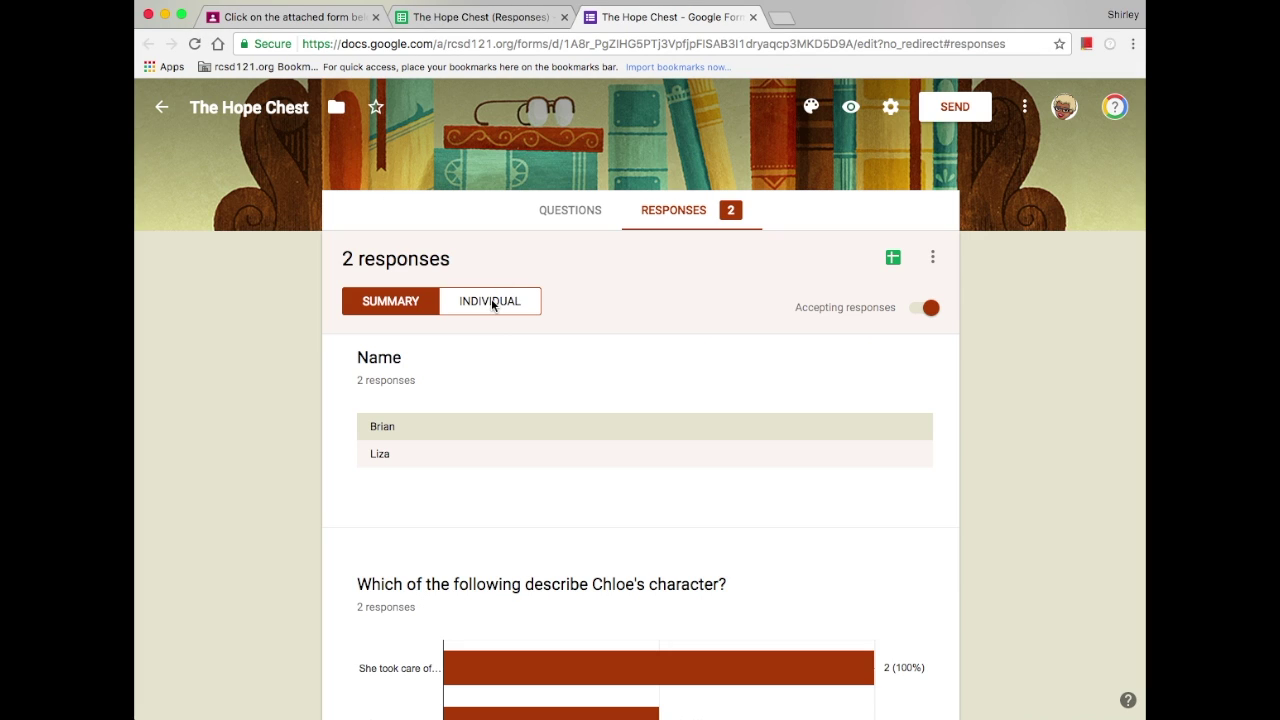
pyautogui.click(492, 305)
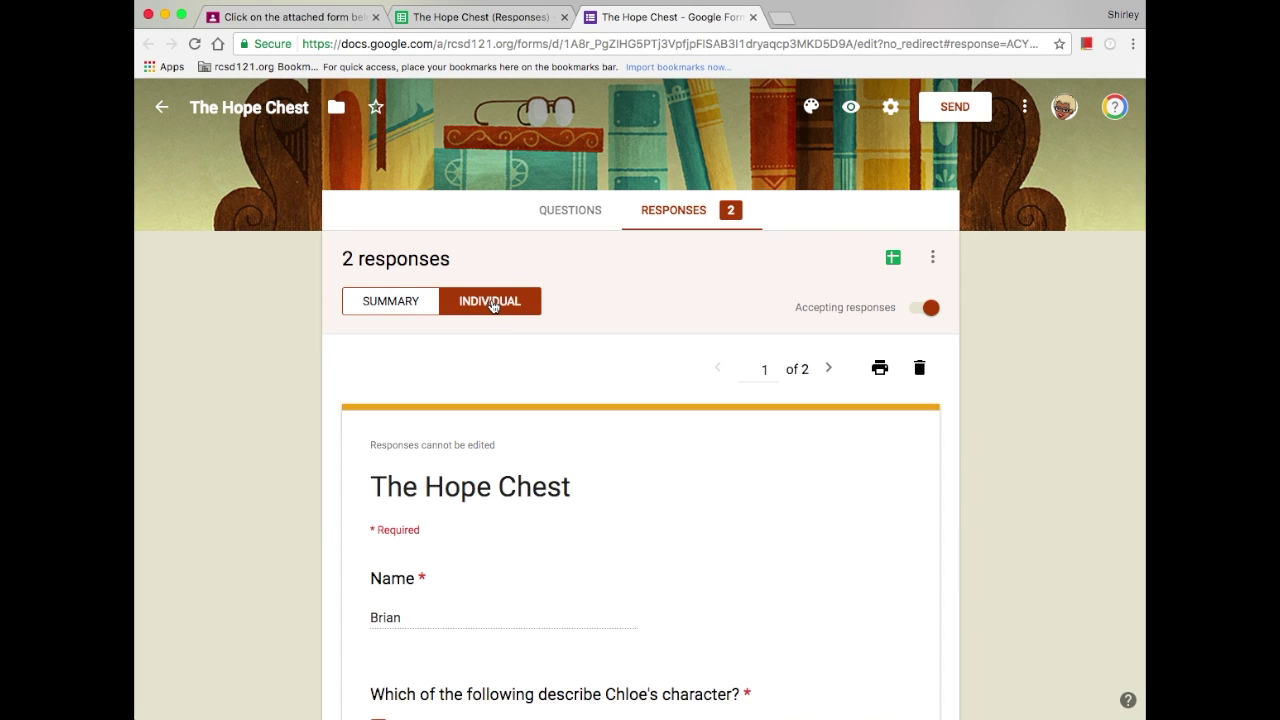
pyautogui.scroll(-2, 491, 306)
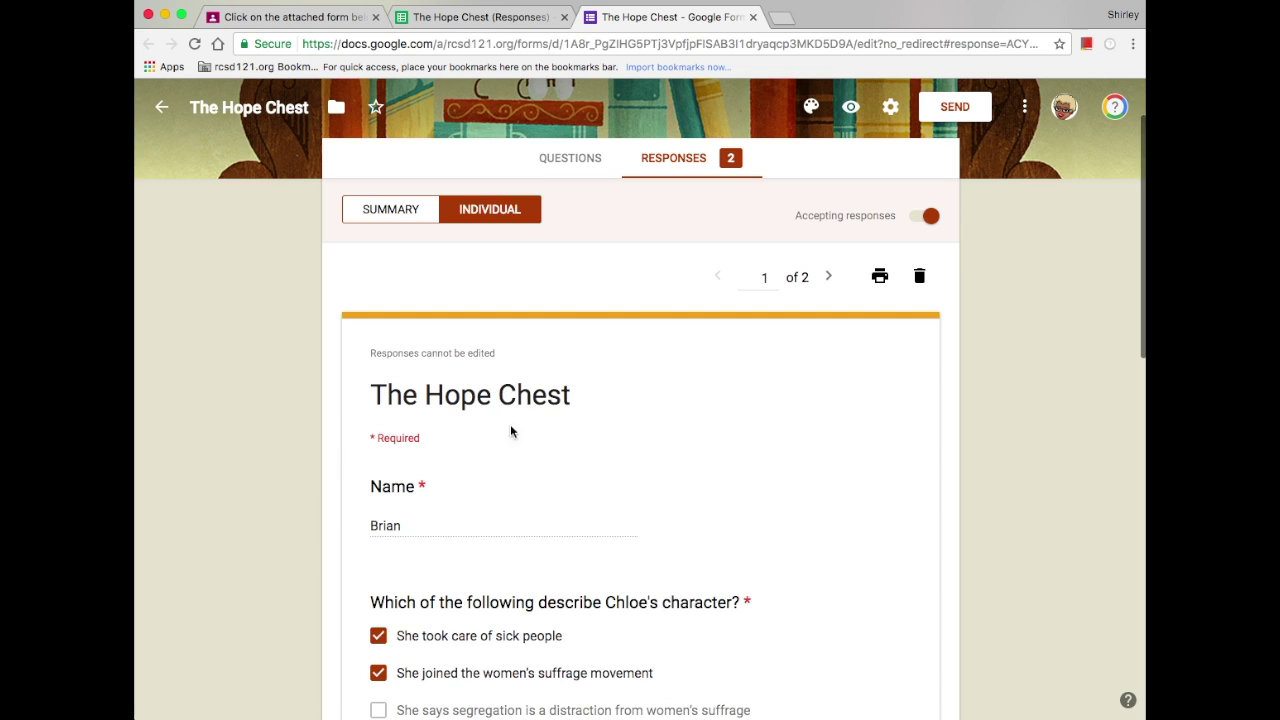
pyautogui.scroll(-3, 461, 495)
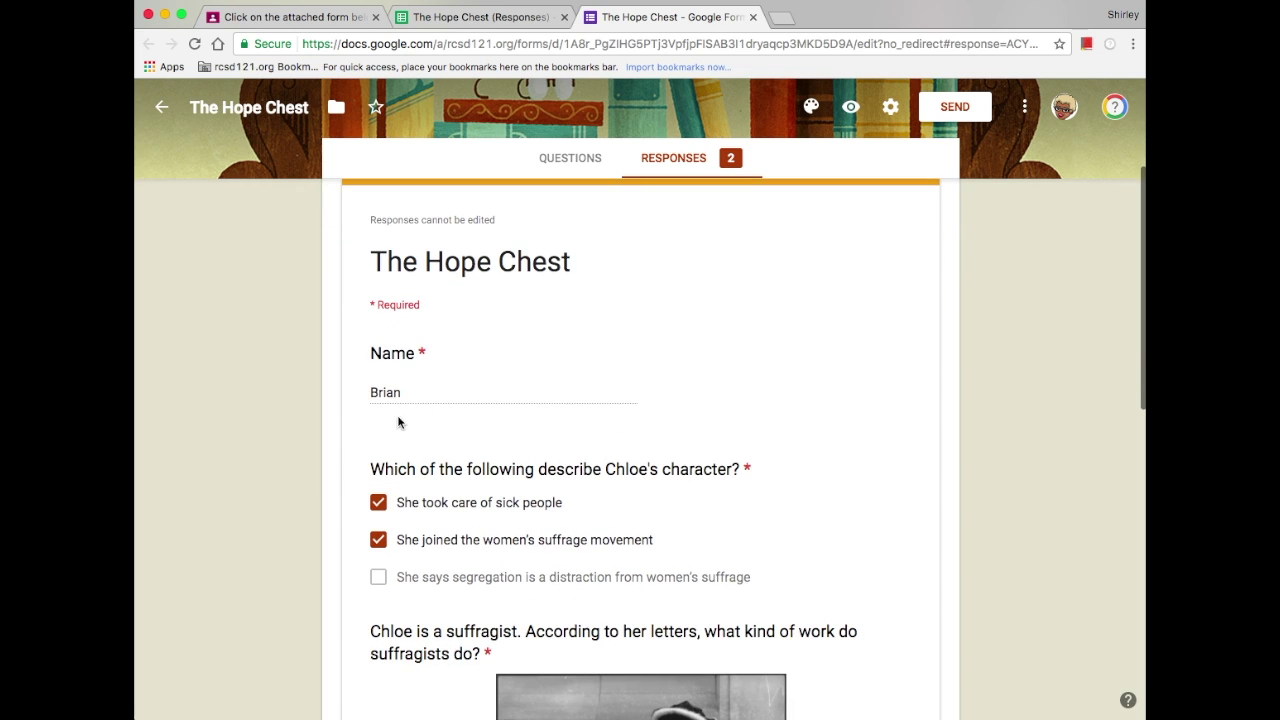
pyautogui.scroll(-5, 494, 433)
pyautogui.scroll(-10, 494, 433)
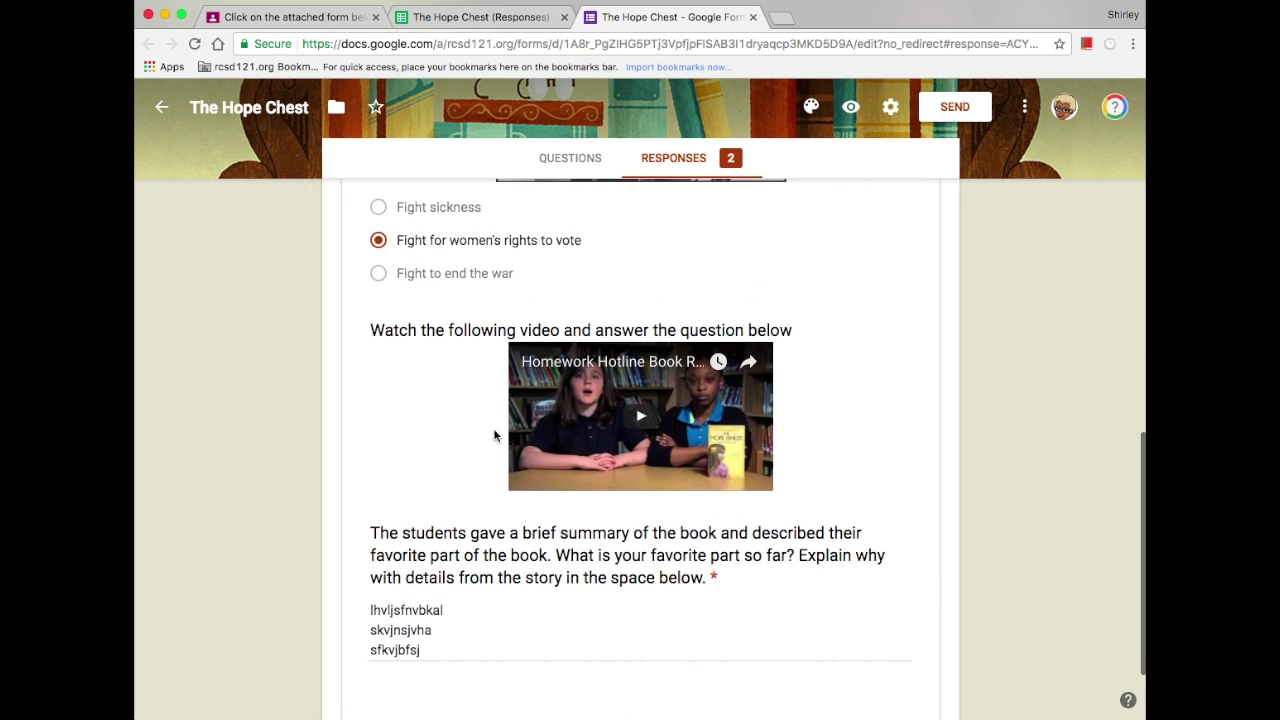
pyautogui.scroll(15, 494, 433)
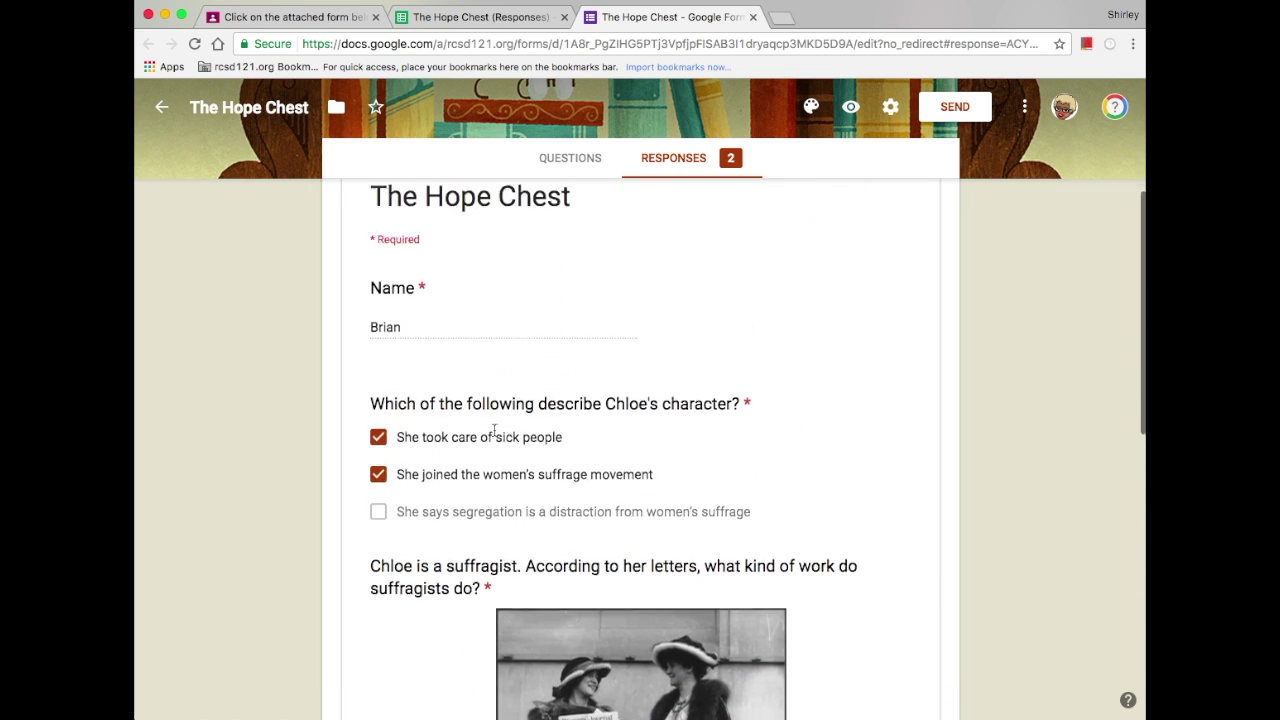
pyautogui.scroll(3, 494, 430)
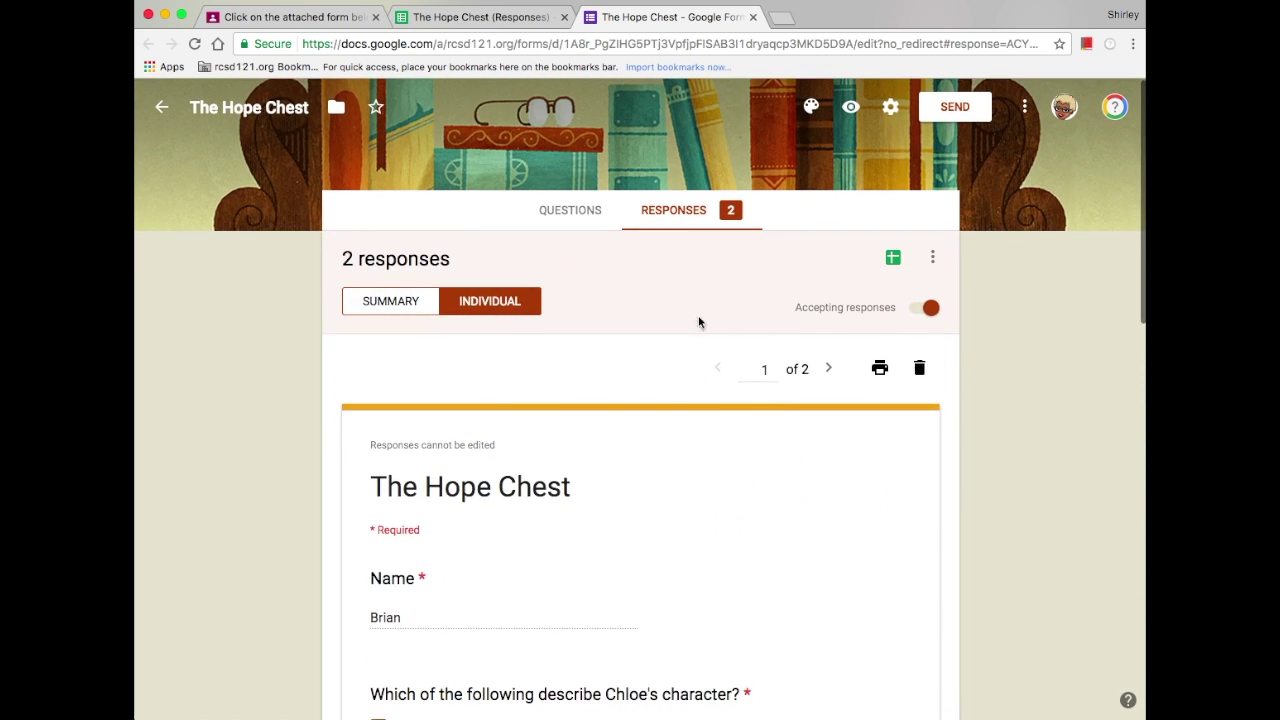
# Step: Go to the second individual response and examine that student's answers about Chloe's character and the suffragists' work
pyautogui.click(828, 370)
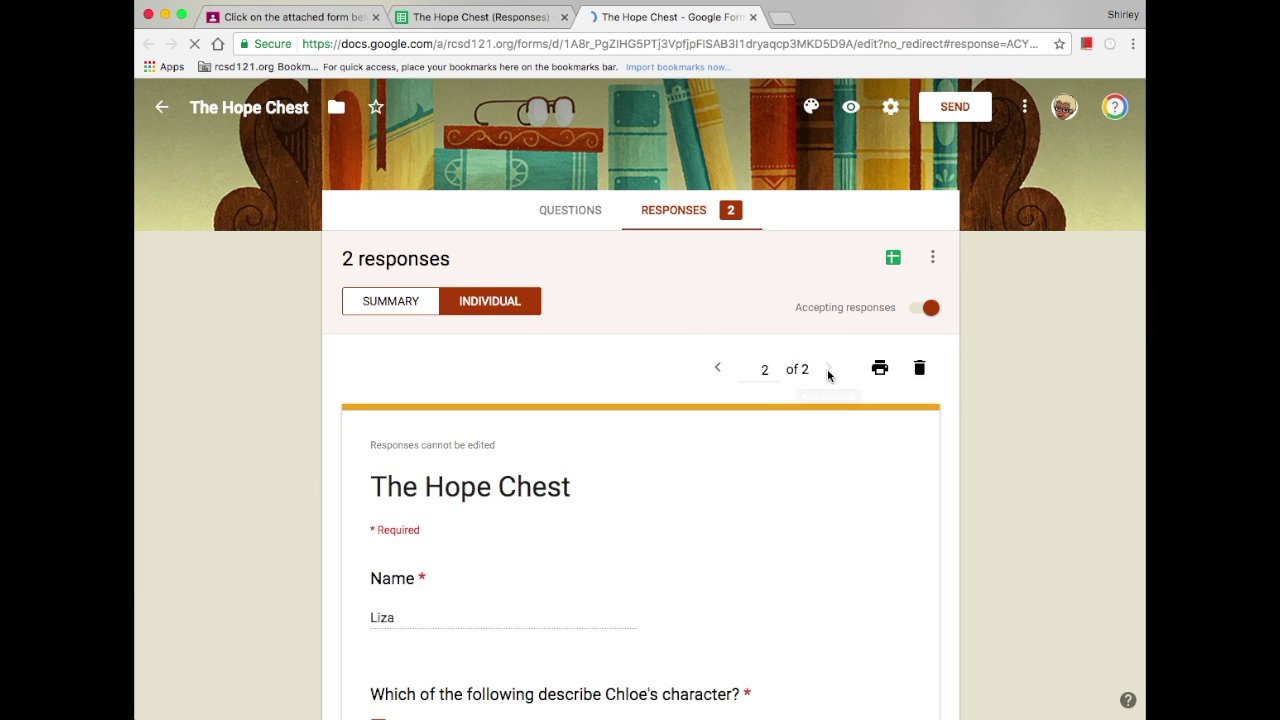
pyautogui.scroll(-2, 827, 372)
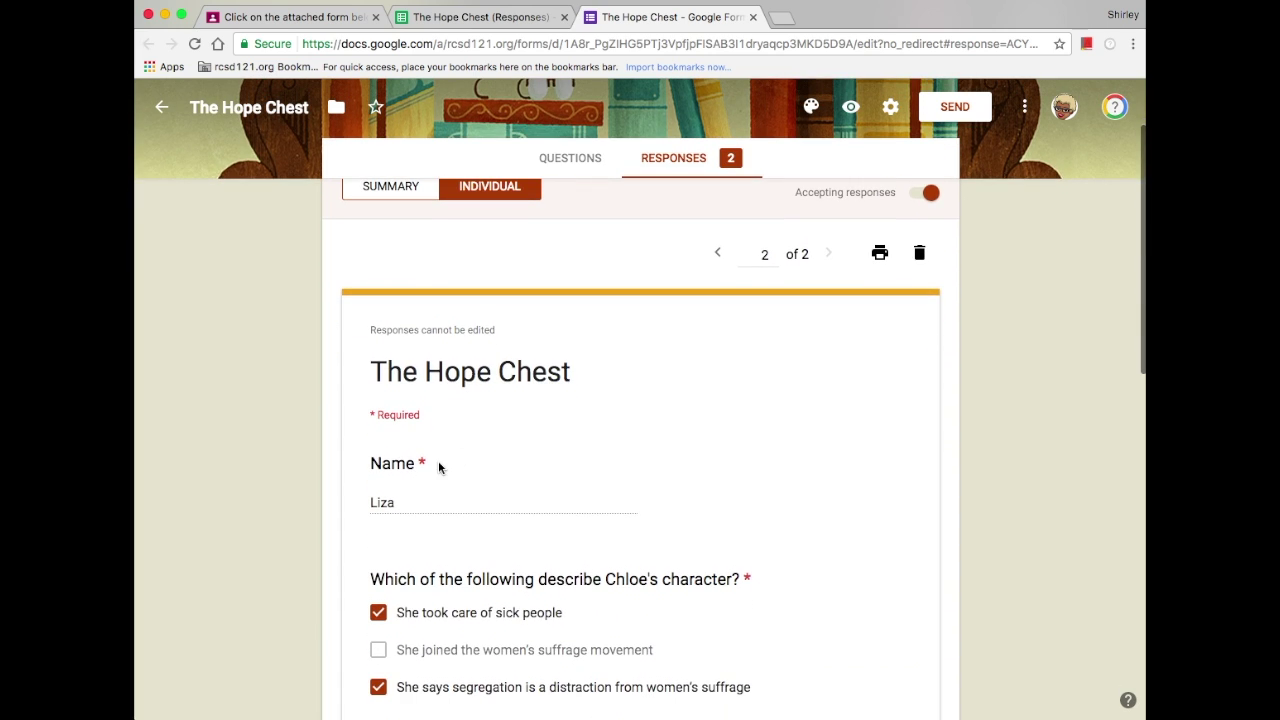
pyautogui.scroll(-1, 449, 500)
pyautogui.scroll(-7, 449, 502)
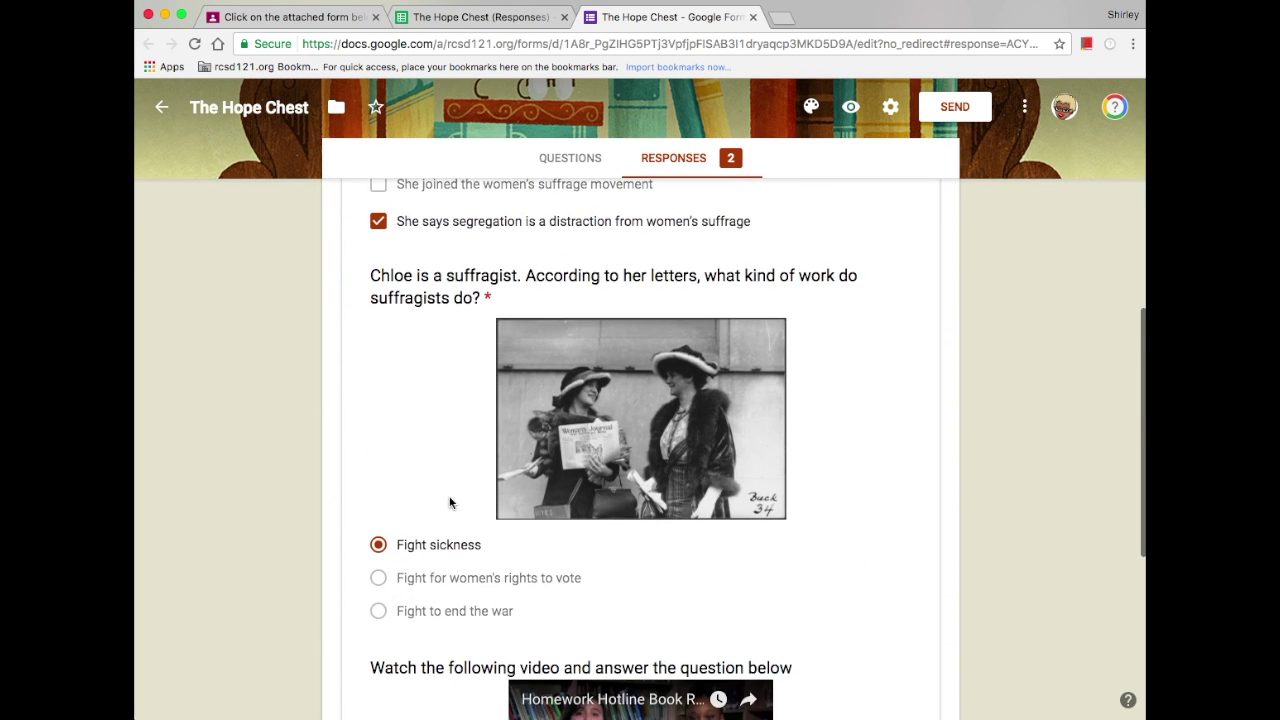